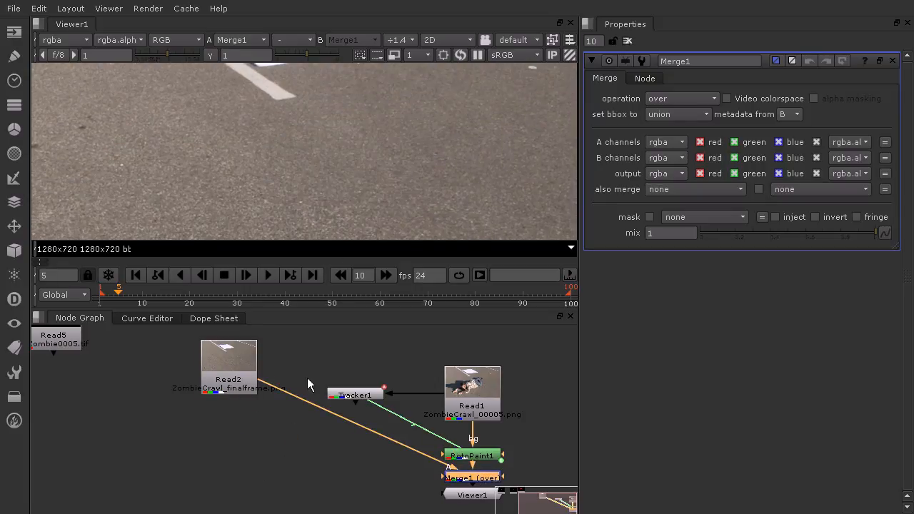
# - Add a RotoPaint node to the node graph after the Merge1 node
pyautogui.scroll(-5, 356, 123)
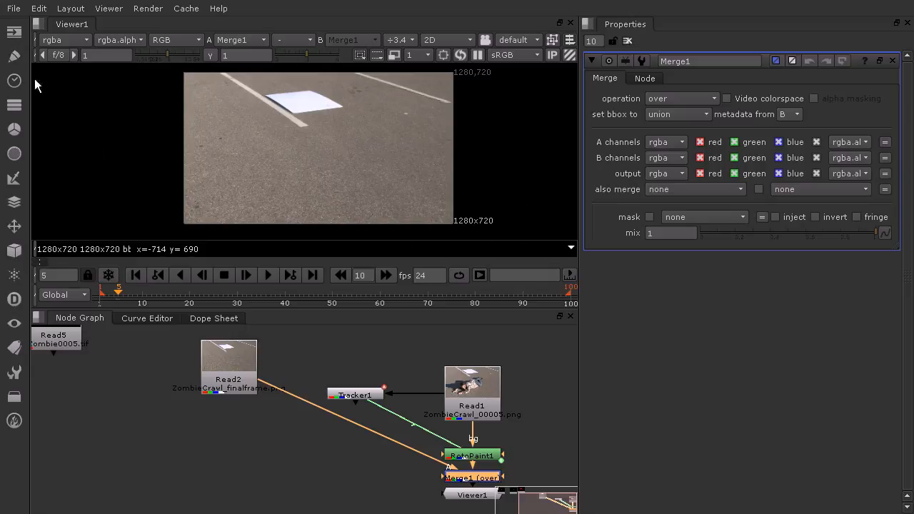
pyautogui.click(15, 57)
pyautogui.click(67, 76)
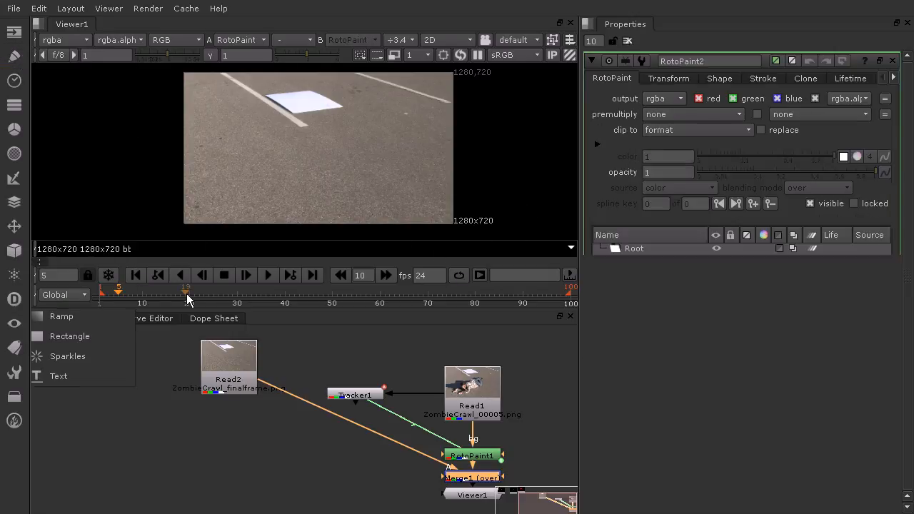
pyautogui.moveTo(551, 499); pyautogui.dragTo(543, 464)
pyautogui.scroll(-8, 334, 412)
pyautogui.moveTo(351, 420); pyautogui.dragTo(358, 356, button='middle')
pyautogui.scroll(8, 318, 398)
pyautogui.moveTo(325, 426); pyautogui.dragTo(379, 389, button='middle')
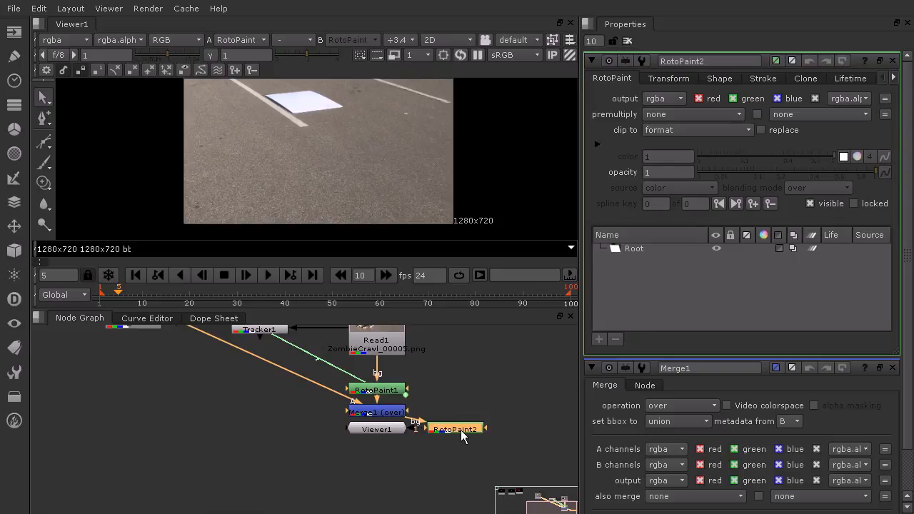
# - Detach RotoPaint2, insert it between Read2 and the A input of Merge1, and connect Viewer1 back to Merge1
pyautogui.moveTo(462, 437); pyautogui.dragTo(190, 466)
pyautogui.moveTo(316, 434); pyautogui.dragTo(292, 437)
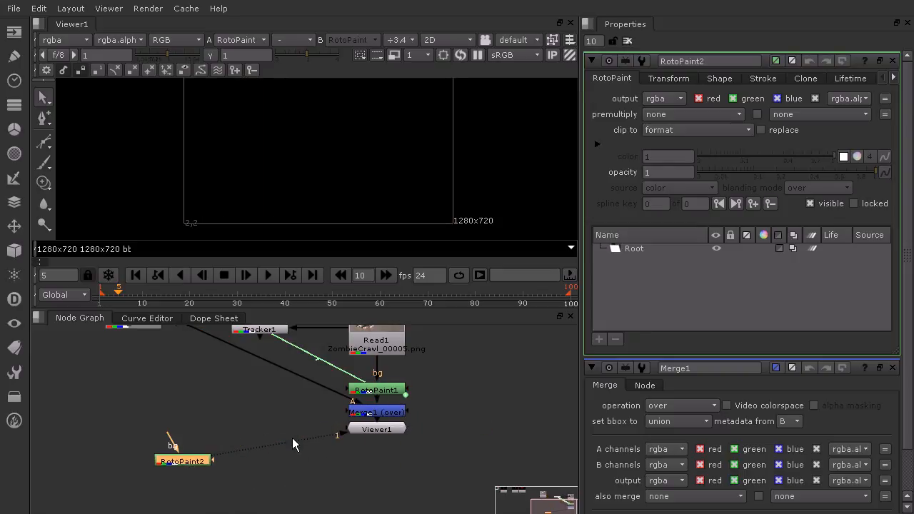
pyautogui.moveTo(235, 451); pyautogui.dragTo(313, 451)
pyautogui.moveTo(374, 432)
pyautogui.mouseDown()
pyautogui.moveTo(368, 477)
pyautogui.moveTo(366, 420)
pyautogui.mouseUp()
pyautogui.moveTo(191, 460); pyautogui.dragTo(237, 417)
pyautogui.moveTo(141, 328); pyautogui.dragTo(114, 437)
pyautogui.moveTo(321, 136); pyautogui.dragTo(314, 161, button='middle')
# - Draw a closed Bezier around the white paper and parking lines in the upper part of the frame and set its color to 0
pyautogui.rightClick(44, 145)
pyautogui.click(82, 141)
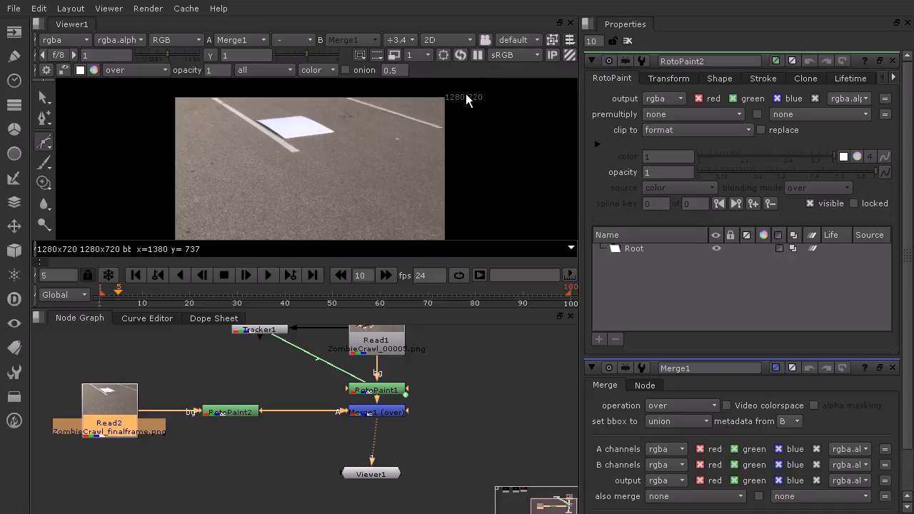
pyautogui.click(465, 94)
pyautogui.click(435, 140)
pyautogui.click(372, 144)
pyautogui.click(331, 148)
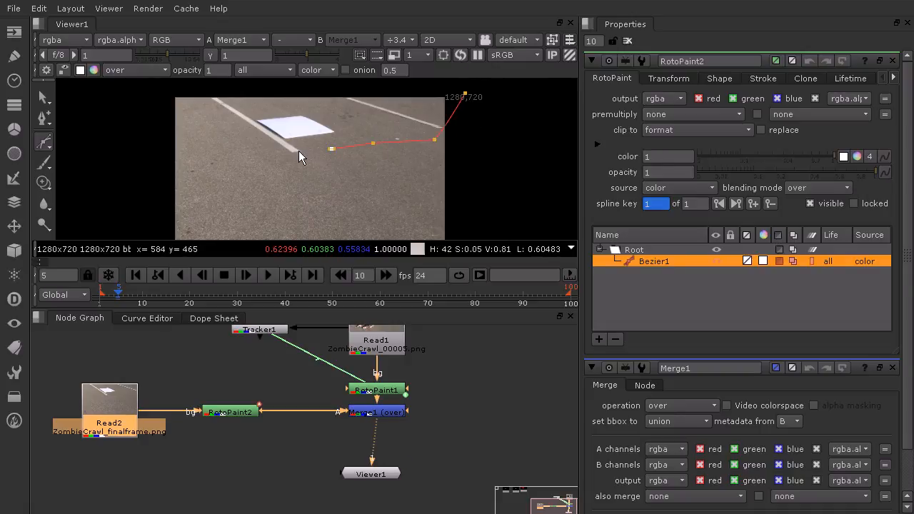
pyautogui.click(289, 150)
pyautogui.click(199, 104)
pyautogui.click(167, 87)
pyautogui.click(464, 94)
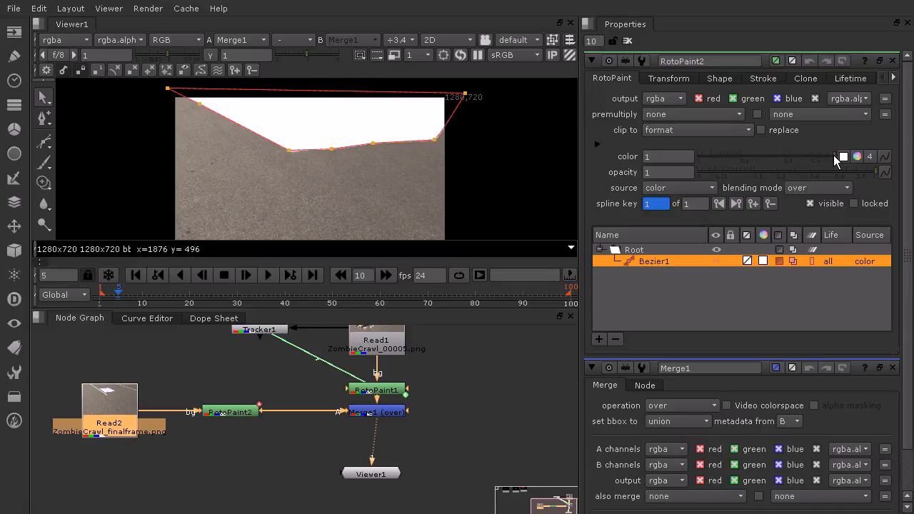
pyautogui.moveTo(837, 158); pyautogui.dragTo(680, 165)
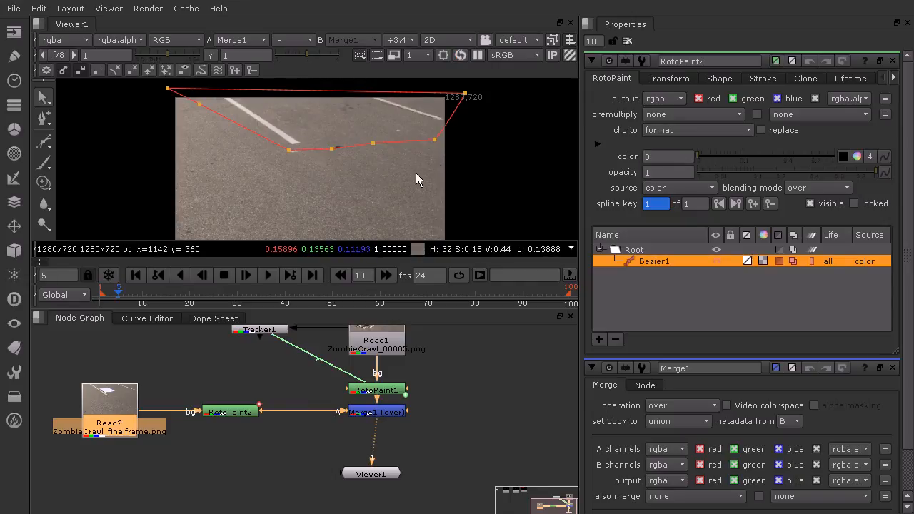
# - Raise the two middle points on the lower edge of the first Bezier so the shape stays above the man's legs
pyautogui.click(389, 350)
pyautogui.moveTo(404, 351); pyautogui.dragTo(413, 379, button='middle')
pyautogui.keyDown('ctrl'); pyautogui.keyDown('alt'); pyautogui.click(331, 149); pyautogui.keyUp('alt'); pyautogui.keyUp('ctrl')
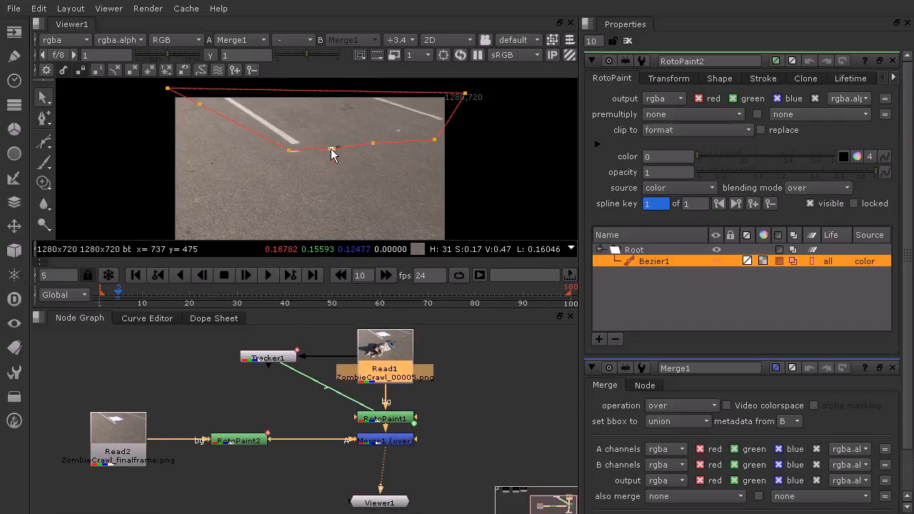
pyautogui.scroll(3, 335, 145)
pyautogui.moveTo(346, 172); pyautogui.dragTo(326, 133)
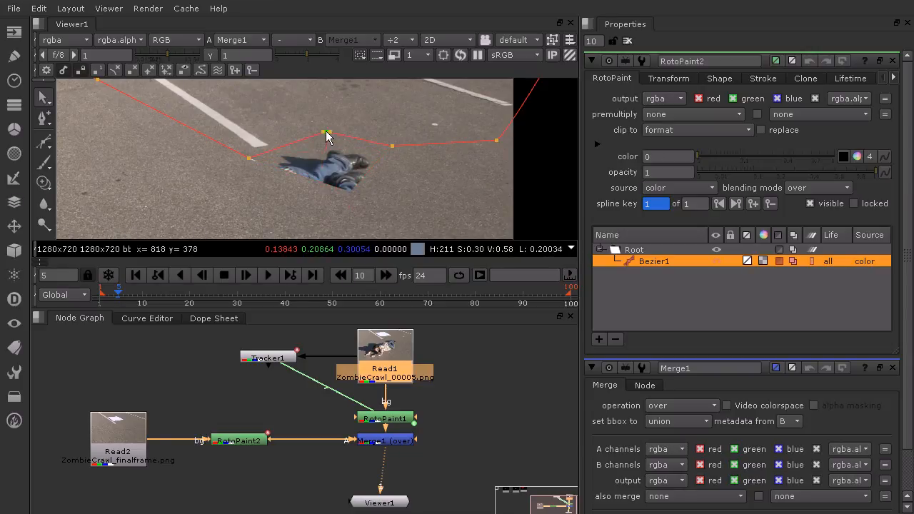
pyautogui.click(392, 144)
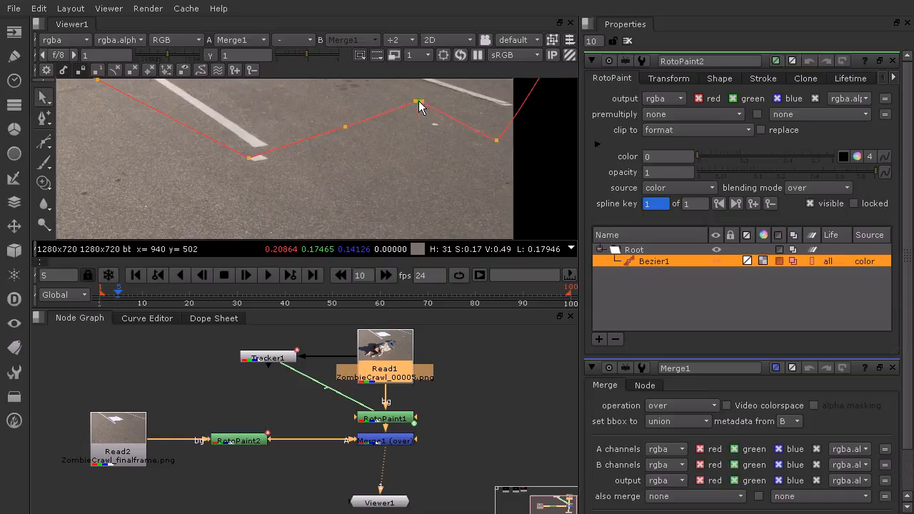
pyautogui.moveTo(424, 106)
pyautogui.mouseDown()
pyautogui.moveTo(427, 159)
pyautogui.moveTo(421, 122)
pyautogui.mouseUp()
pyautogui.scroll(5, 441, 131)
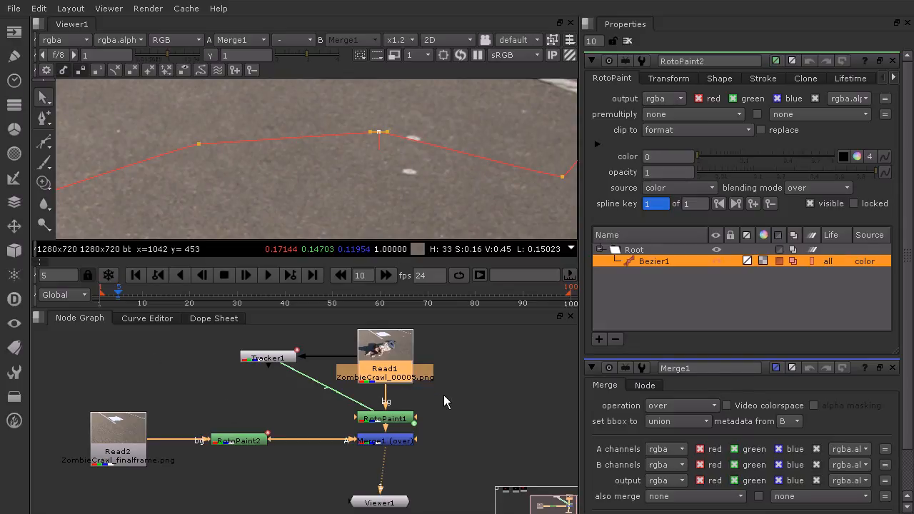
pyautogui.scroll(-5, 347, 144)
pyautogui.moveTo(364, 136); pyautogui.dragTo(402, 131, button='middle')
pyautogui.scroll(-3, 402, 149)
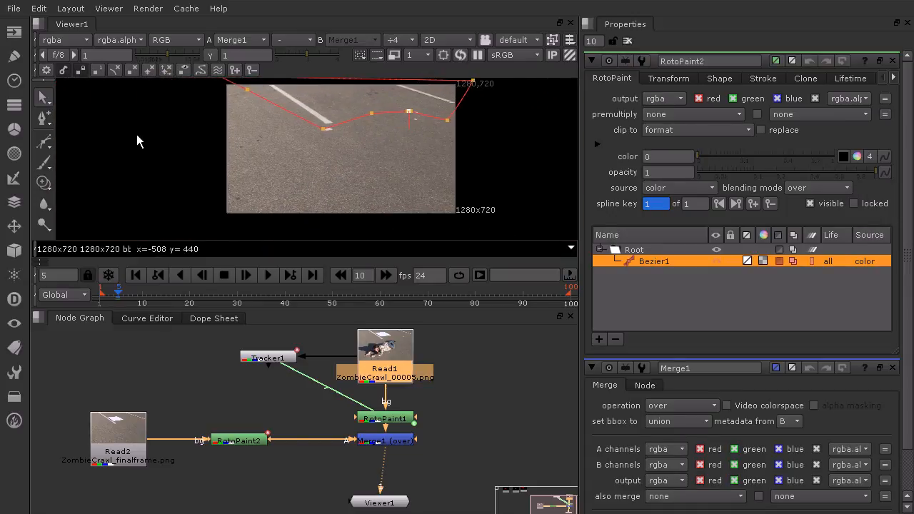
# - Draw a second closed Bezier around the man's body, extending past the frame's lower right corner, and set its color to 0
pyautogui.moveTo(45, 141); pyautogui.dragTo(151, 148)
pyautogui.click(379, 136)
pyautogui.click(464, 127)
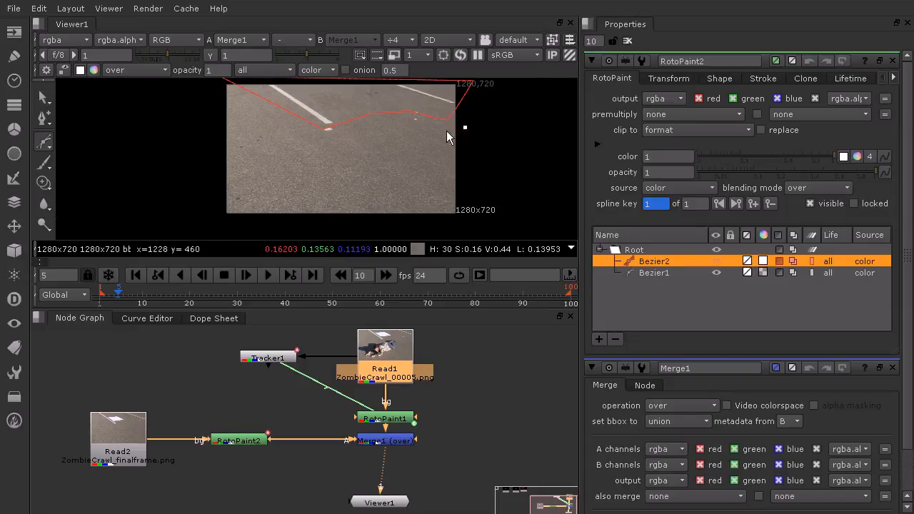
pyautogui.click(334, 144)
pyautogui.click(288, 153)
pyautogui.click(292, 176)
pyautogui.click(311, 184)
pyautogui.click(316, 206)
pyautogui.click(318, 218)
pyautogui.click(462, 224)
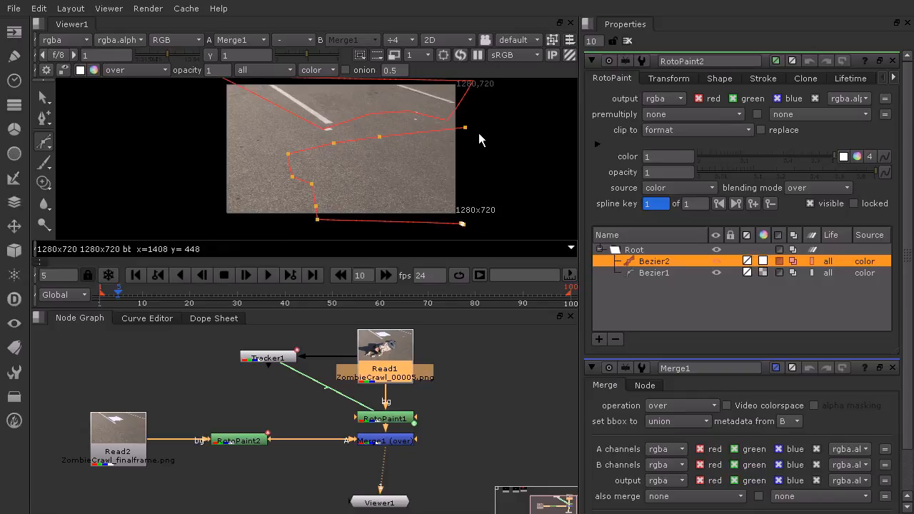
pyautogui.click(466, 129)
pyautogui.moveTo(829, 160); pyautogui.dragTo(683, 159)
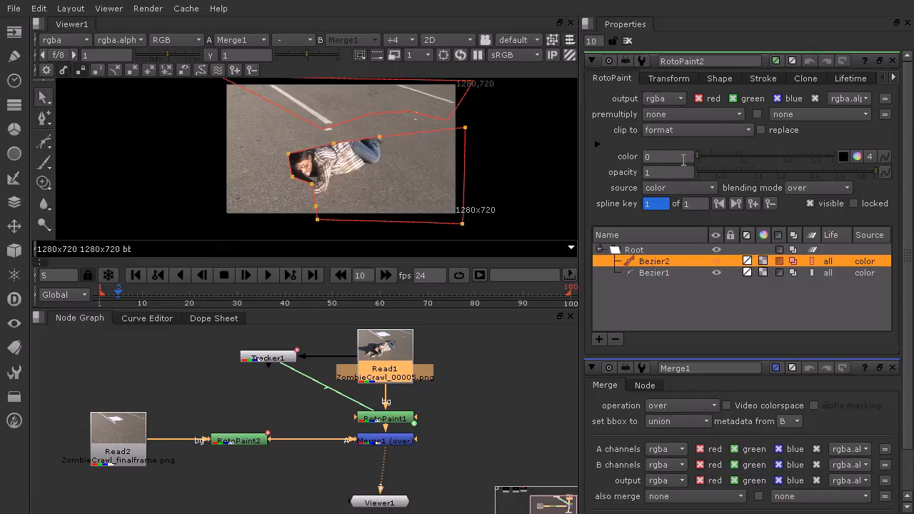
# - Reshape the second Bezier around the legs, raising its upper points above the shoes and pulling the head-side points in to the waist
pyautogui.scroll(6, 400, 149)
pyautogui.moveTo(406, 147); pyautogui.dragTo(388, 86)
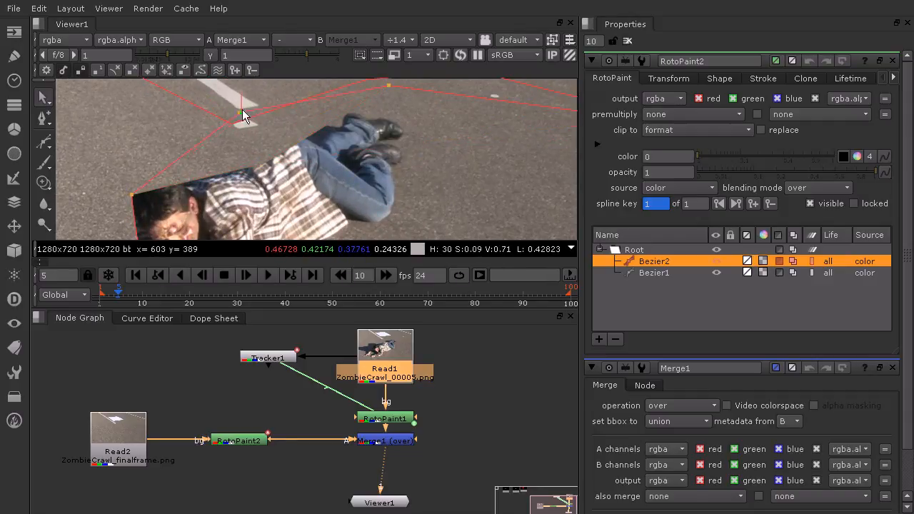
pyautogui.moveTo(245, 118); pyautogui.dragTo(240, 128)
pyautogui.moveTo(138, 196); pyautogui.dragTo(293, 137)
pyautogui.moveTo(346, 163); pyautogui.dragTo(330, 130, button='middle')
pyautogui.moveTo(131, 228); pyautogui.dragTo(296, 136)
pyautogui.moveTo(399, 172); pyautogui.dragTo(381, 207, button='middle')
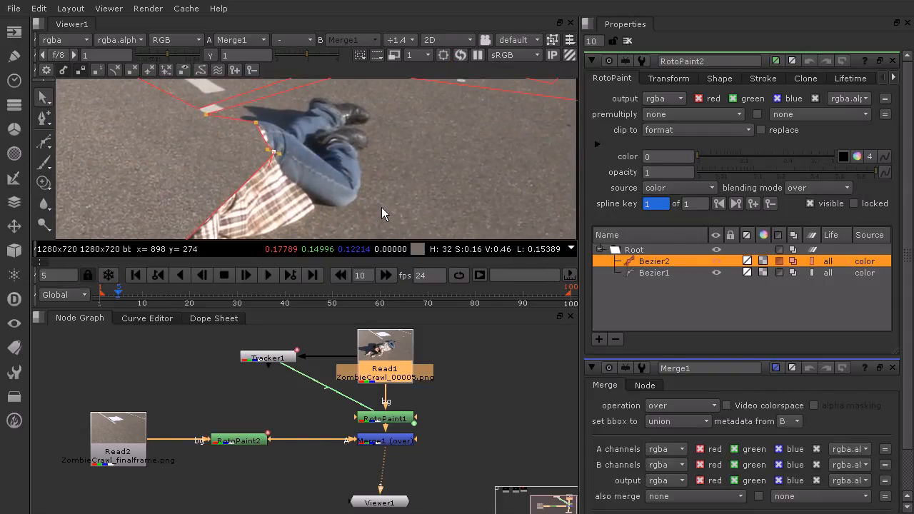
pyautogui.scroll(-5, 382, 205)
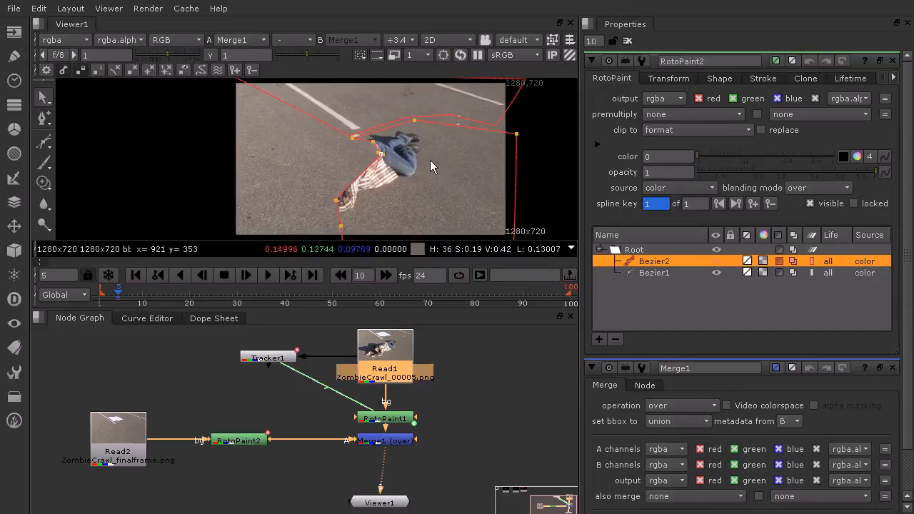
# - Move the second Bezier's points to the shadow side of the man and pull its lower right corner to the shirt hem
pyautogui.moveTo(378, 156); pyautogui.dragTo(217, 167)
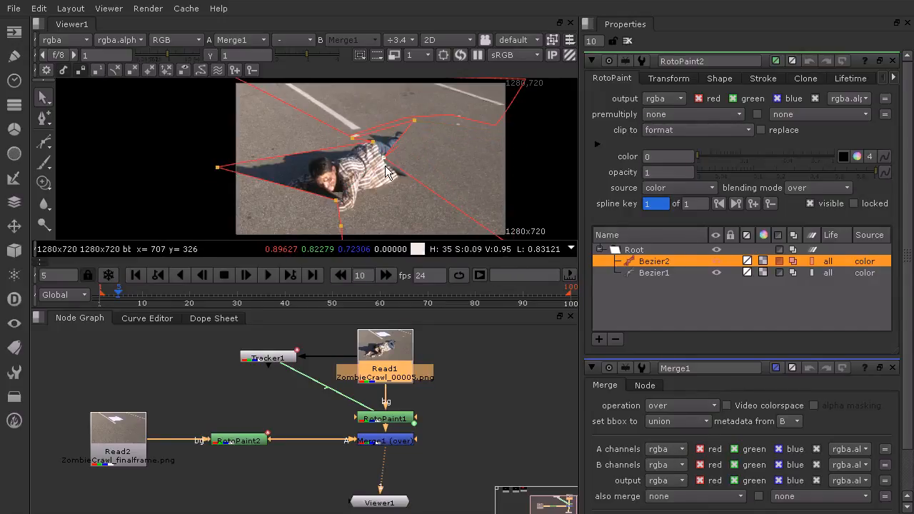
pyautogui.moveTo(412, 120); pyautogui.dragTo(279, 136)
pyautogui.moveTo(353, 136); pyautogui.dragTo(378, 144)
pyautogui.moveTo(466, 162); pyautogui.dragTo(447, 97, button='middle')
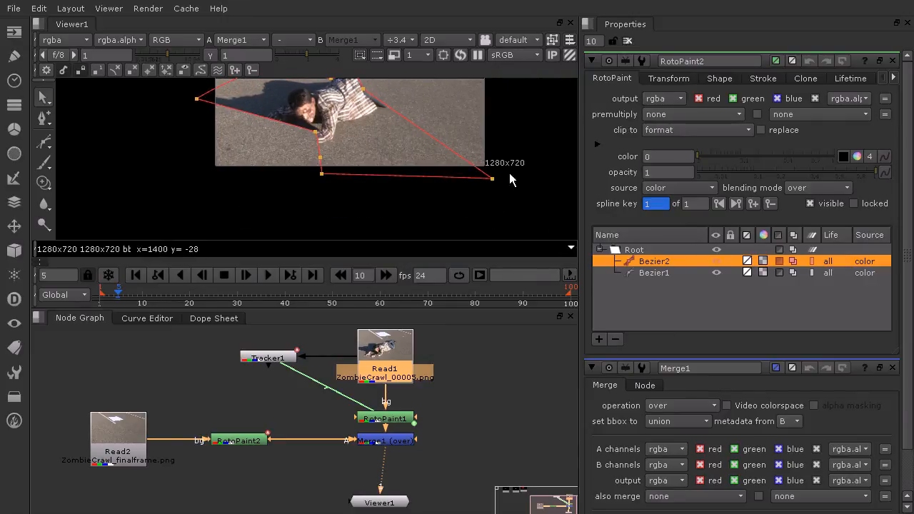
pyautogui.moveTo(493, 181); pyautogui.dragTo(383, 111)
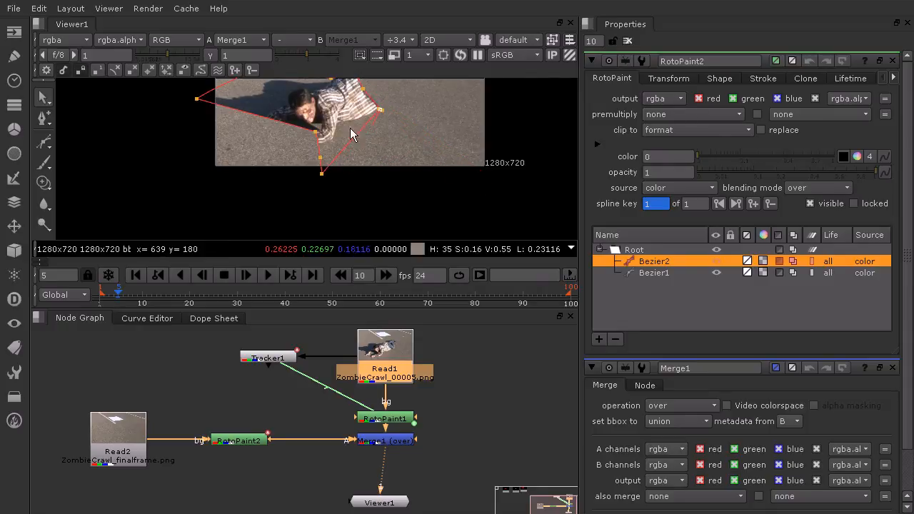
# - Spread the second Bezier's remaining points outside the frame so the shape encloses the upper body, hands and shadow
pyautogui.moveTo(316, 132); pyautogui.dragTo(177, 184)
pyautogui.moveTo(319, 158); pyautogui.dragTo(278, 189)
pyautogui.moveTo(342, 133); pyautogui.dragTo(311, 174, button='middle')
pyautogui.moveTo(169, 142); pyautogui.dragTo(157, 125)
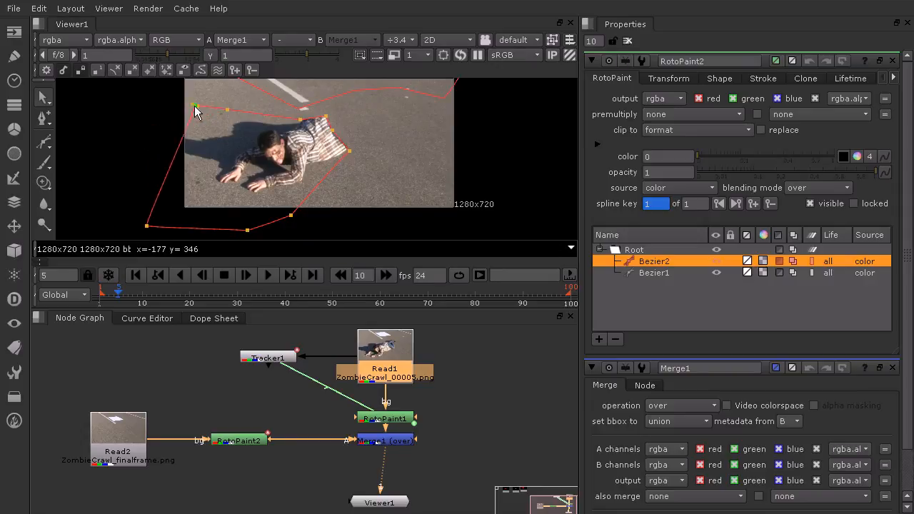
pyautogui.moveTo(150, 223); pyautogui.dragTo(158, 119)
pyautogui.moveTo(248, 229); pyautogui.dragTo(152, 227)
pyautogui.moveTo(289, 223); pyautogui.dragTo(299, 225)
# - Tighten the second Bezier's points along the lower edge of the shirt to exclude the jeans and the dark gap
pyautogui.scroll(5, 332, 127)
pyautogui.scroll(2, 384, 197)
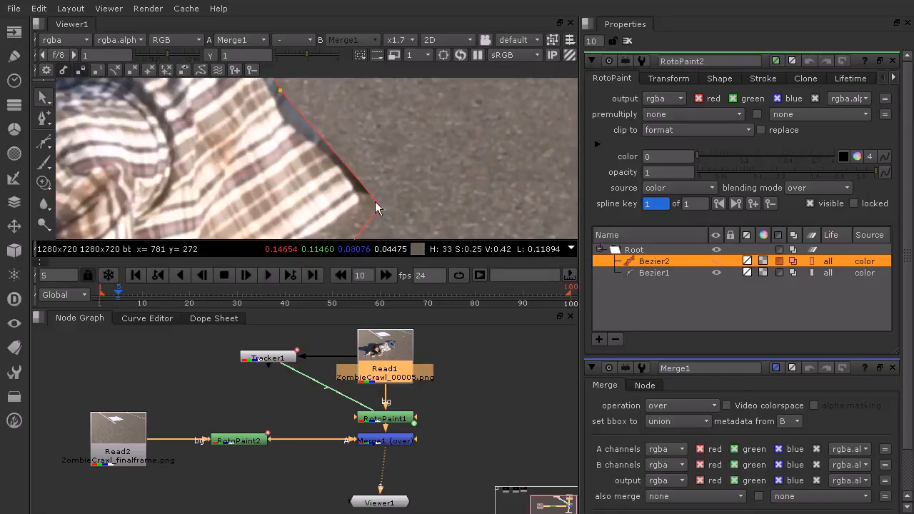
pyautogui.moveTo(378, 209); pyautogui.dragTo(360, 201)
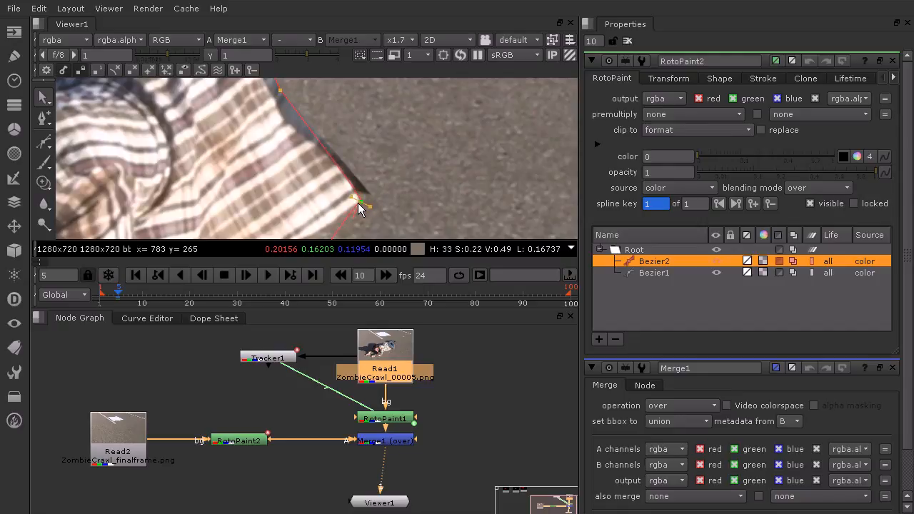
pyautogui.moveTo(365, 169); pyautogui.dragTo(400, 214, button='middle')
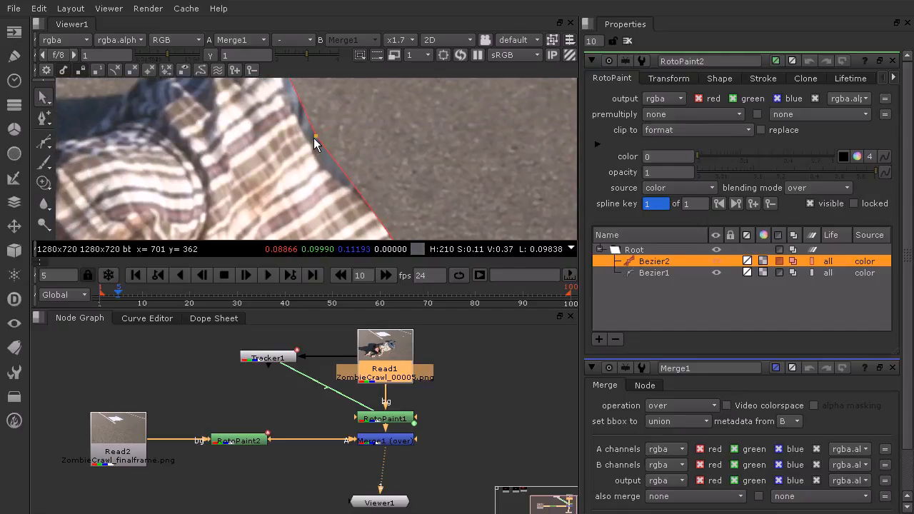
pyautogui.moveTo(328, 173); pyautogui.dragTo(320, 172)
pyautogui.moveTo(441, 174); pyautogui.dragTo(352, 127, button='middle')
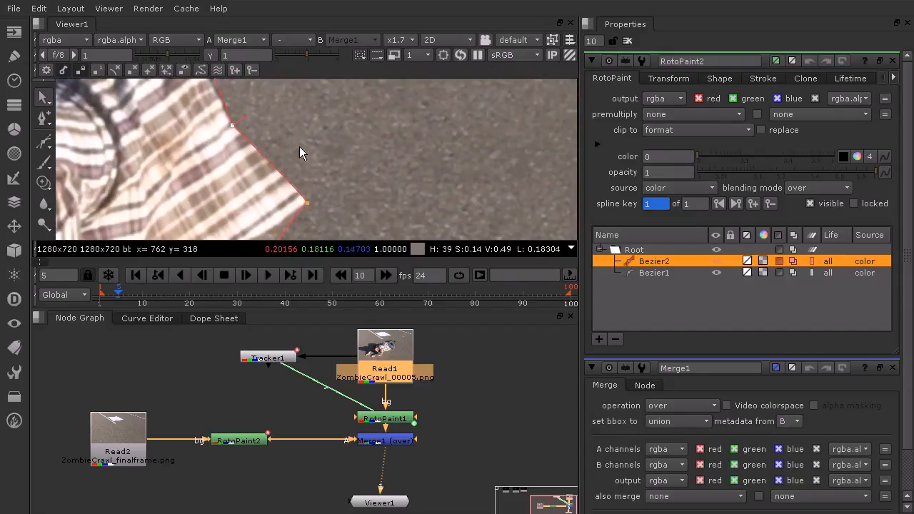
# - Smooth the second Bezier's points at the shirt hem's tip, the top of the waist and the man's back
pyautogui.click(42, 120)
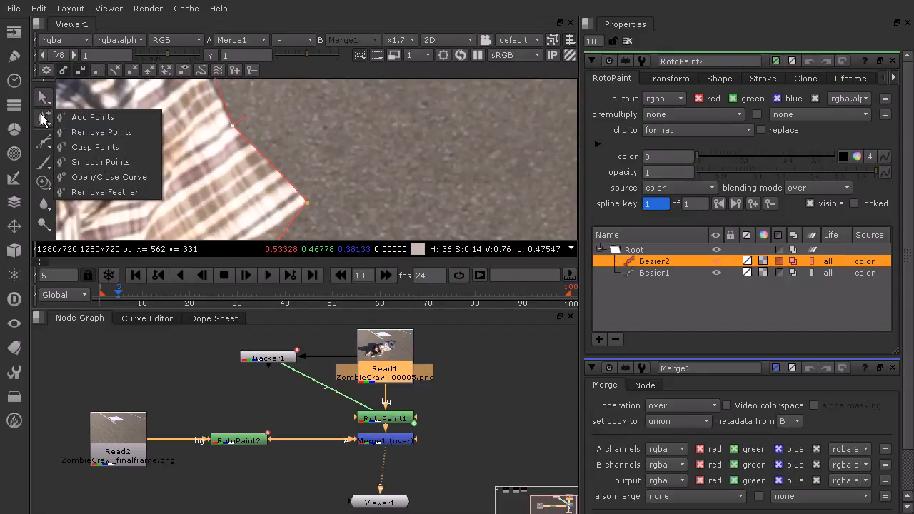
pyautogui.click(100, 162)
pyautogui.click(307, 203)
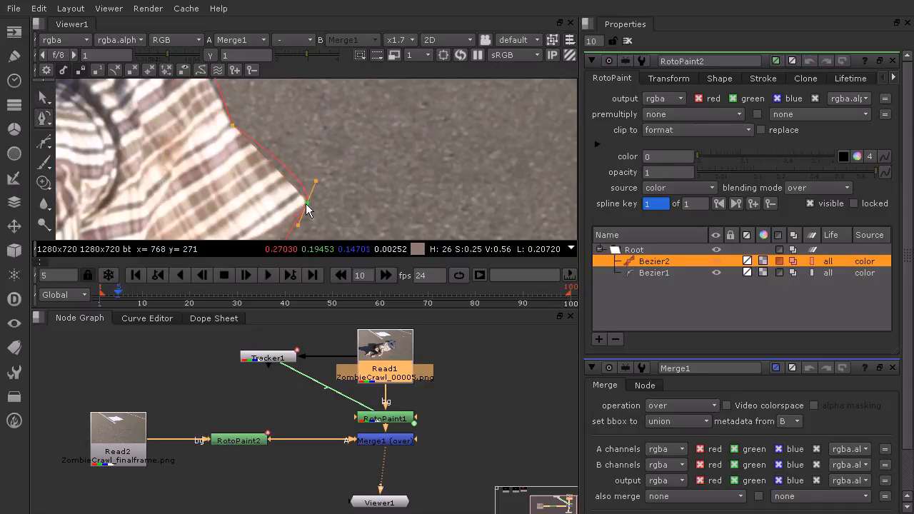
pyautogui.moveTo(253, 129); pyautogui.dragTo(494, 269, button='middle')
pyautogui.click(428, 146)
pyautogui.click(282, 168)
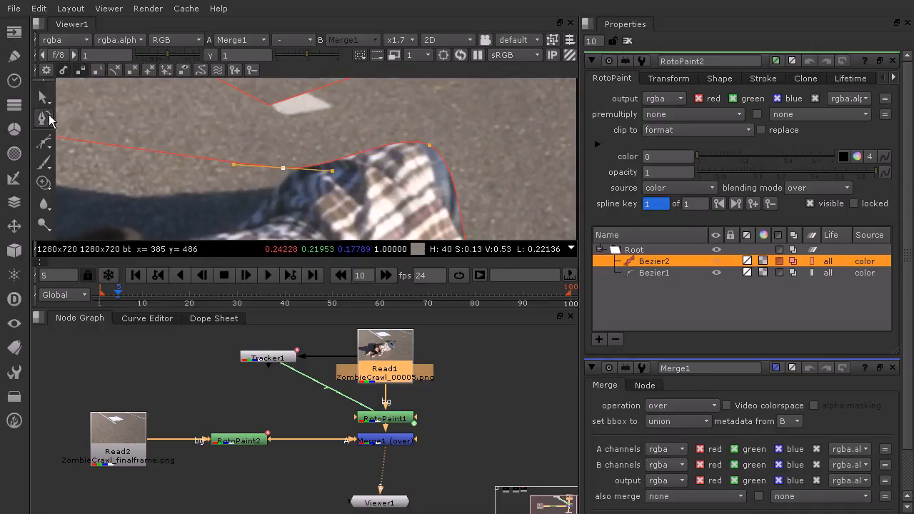
# - Move the second Bezier's back point to where the shirt meets the shadow and angle its tangent along the shirt's contour
pyautogui.click(42, 100)
pyautogui.moveTo(283, 168); pyautogui.dragTo(247, 224)
pyautogui.moveTo(239, 229); pyautogui.dragTo(299, 148)
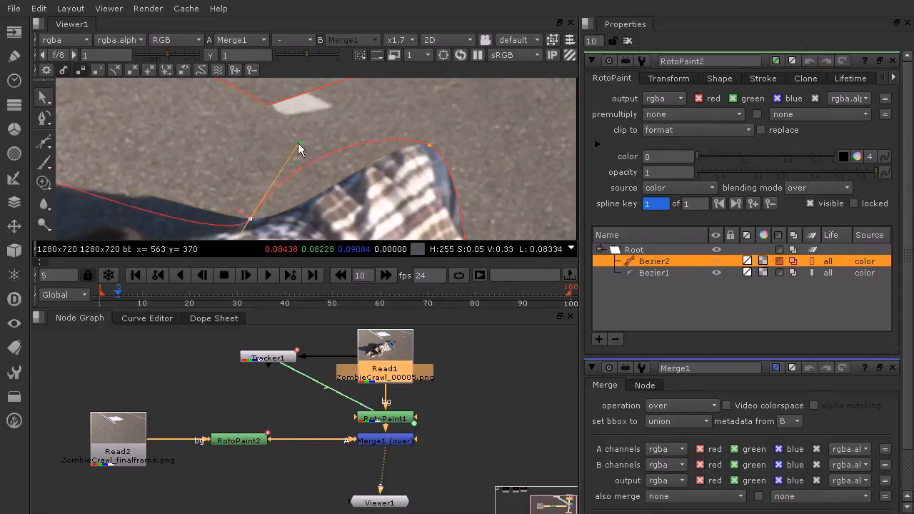
pyautogui.moveTo(251, 218); pyautogui.dragTo(277, 186)
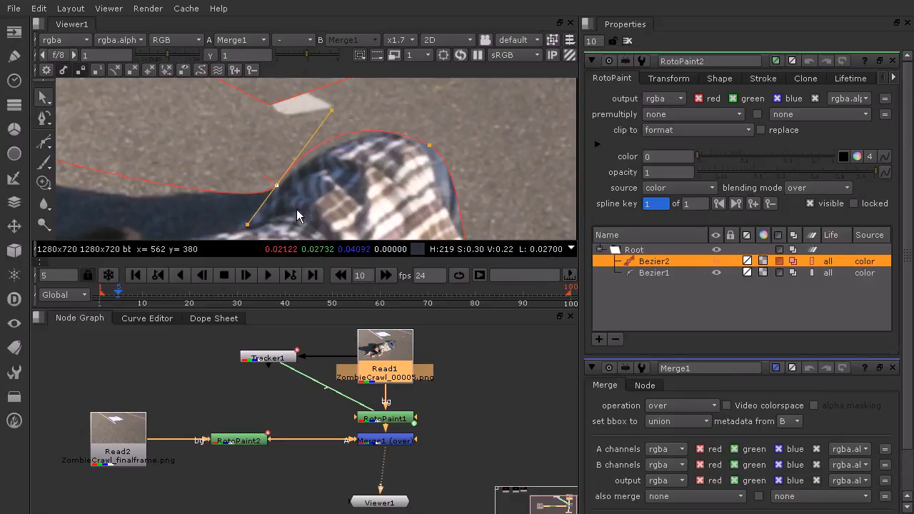
pyautogui.moveTo(331, 109); pyautogui.dragTo(353, 115)
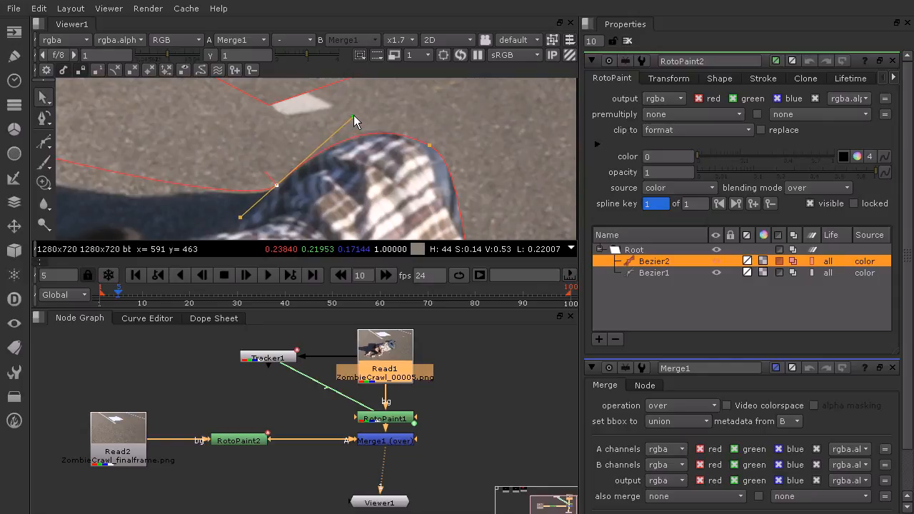
# - Shift the second Bezier's point at the top of the waist and adjust its tangent handles to follow the shirt edge
pyautogui.click(429, 146)
pyautogui.moveTo(431, 149); pyautogui.dragTo(444, 173)
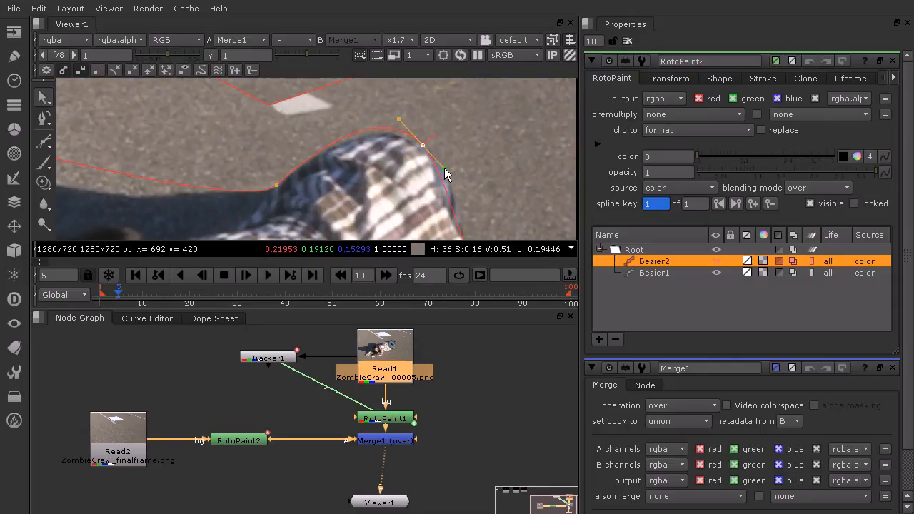
pyautogui.moveTo(400, 118); pyautogui.dragTo(401, 127)
pyautogui.moveTo(464, 165); pyautogui.dragTo(372, 117, button='middle')
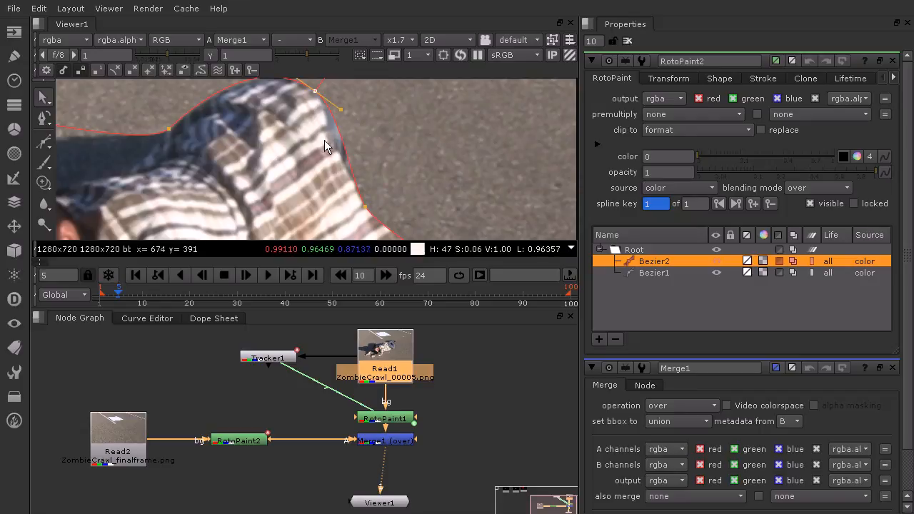
# - Add a point to the second Bezier on the shirt's back edge and pull it inward to exclude the jeans
pyautogui.click(45, 127)
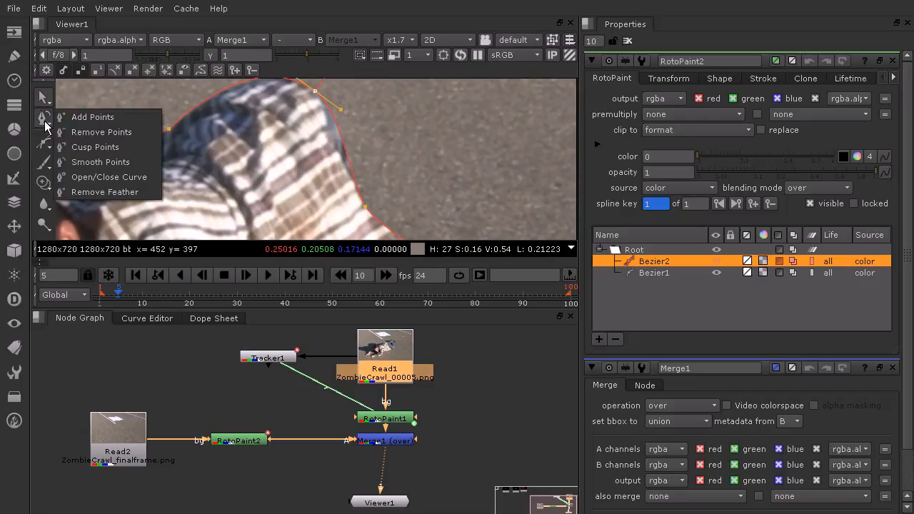
pyautogui.click(94, 118)
pyautogui.click(343, 145)
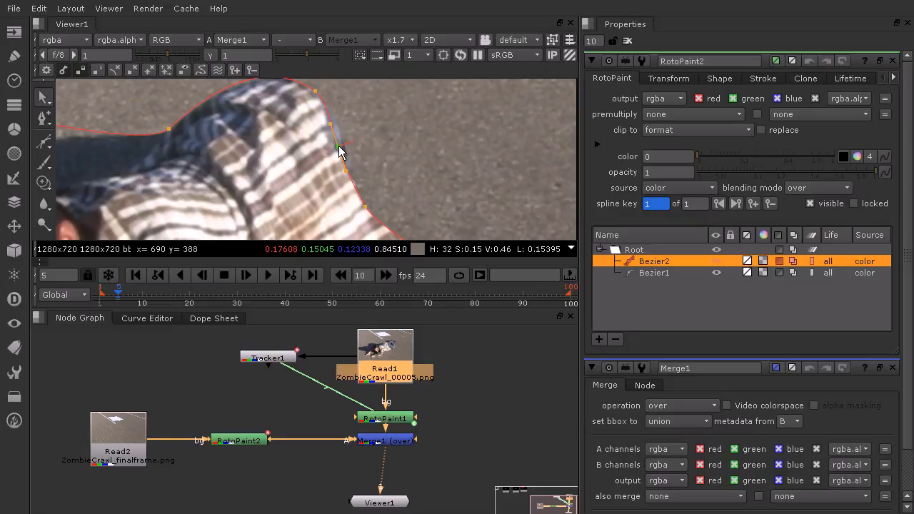
pyautogui.click(336, 149)
pyautogui.moveTo(344, 169); pyautogui.dragTo(336, 148)
# - Shift the second Bezier's point on the lower back edge and adjust the tangent at the shirt hem's tip to follow the contour
pyautogui.moveTo(419, 191); pyautogui.dragTo(376, 148, button='middle')
pyautogui.moveTo(324, 165); pyautogui.dragTo(342, 179)
pyautogui.moveTo(415, 185); pyautogui.dragTo(364, 140, button='middle')
pyautogui.click(354, 167)
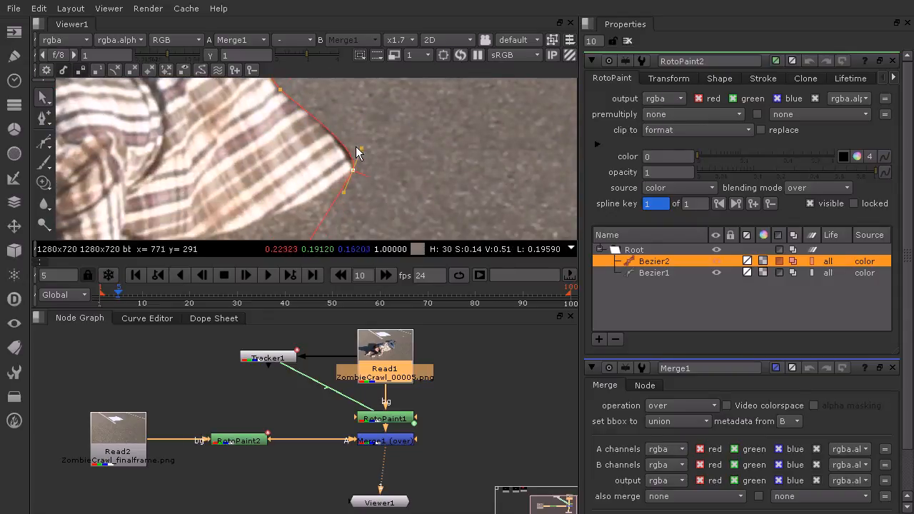
pyautogui.moveTo(361, 147); pyautogui.dragTo(357, 158)
pyautogui.scroll(-5, 396, 145)
pyautogui.moveTo(460, 154); pyautogui.dragTo(434, 174, button='middle')
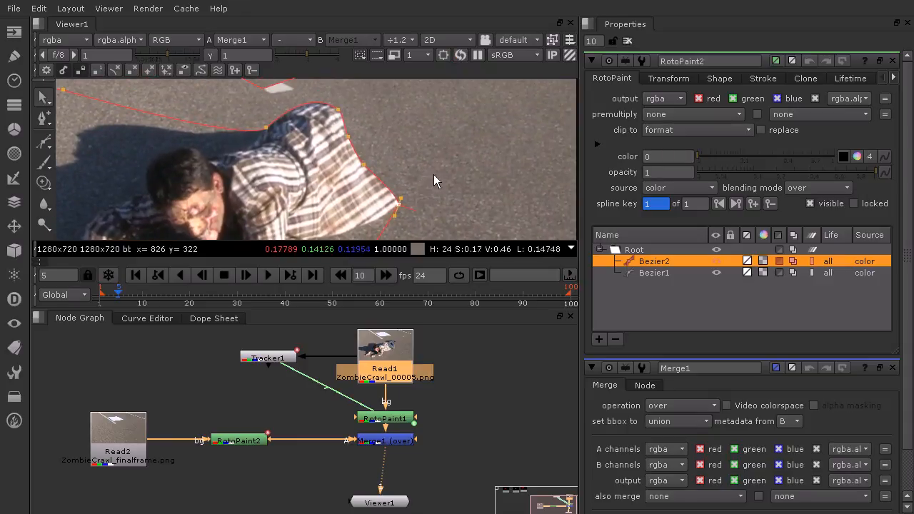
# - Refine the second Bezier's points down the shirt's back, nudging the one above the hem tip onto the fabric edge
pyautogui.scroll(5, 342, 111)
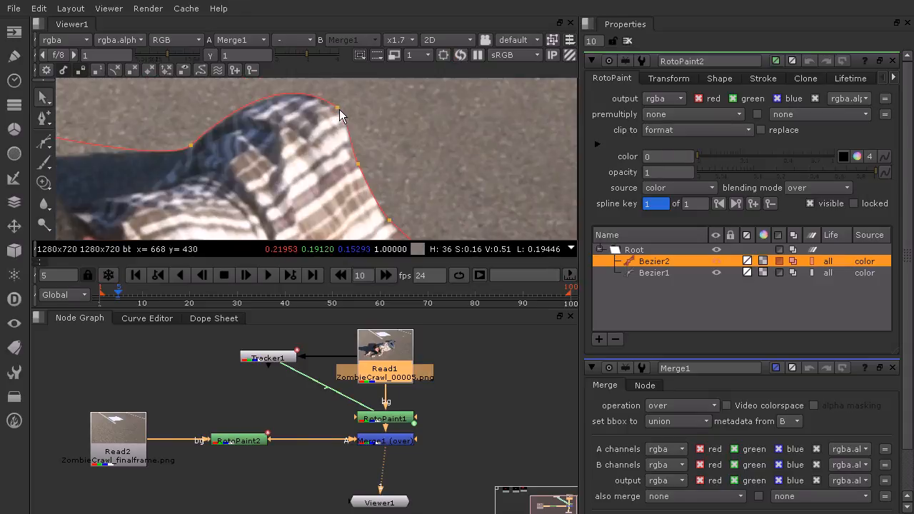
pyautogui.scroll(1, 340, 108)
pyautogui.click(331, 111)
pyautogui.click(168, 152)
pyautogui.click(359, 174)
pyautogui.moveTo(458, 158); pyautogui.dragTo(418, 103, button='middle')
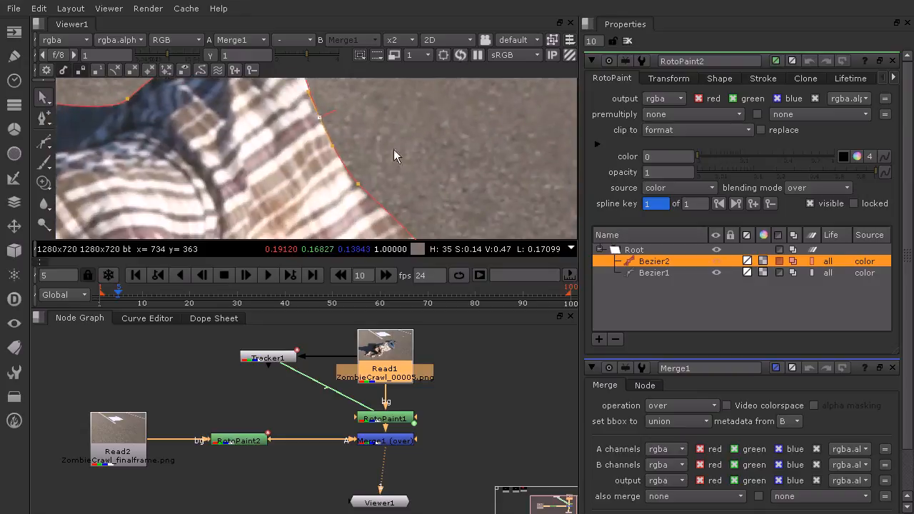
pyautogui.moveTo(359, 186); pyautogui.dragTo(354, 185)
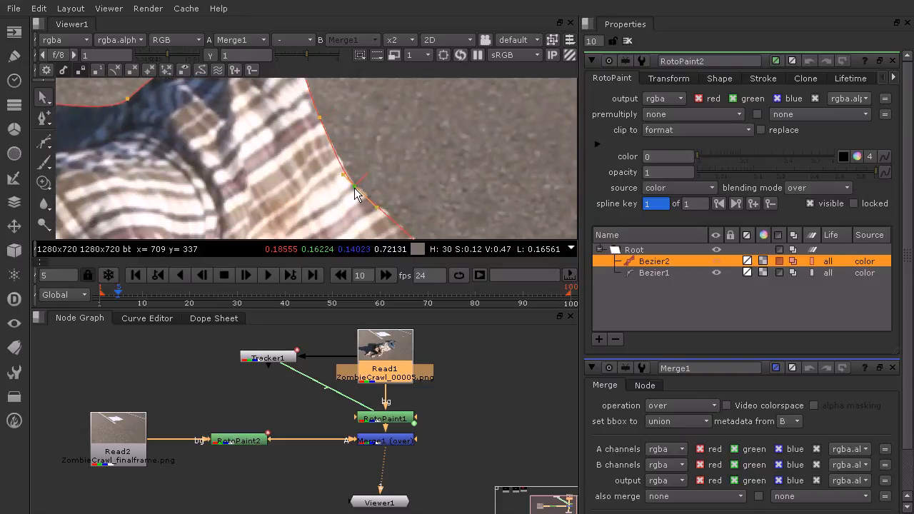
# - Pull a narrow feather outward from the second Bezier's points at the hem tip and just above it
pyautogui.moveTo(436, 184); pyautogui.dragTo(433, 112, button='middle')
pyautogui.click(435, 206)
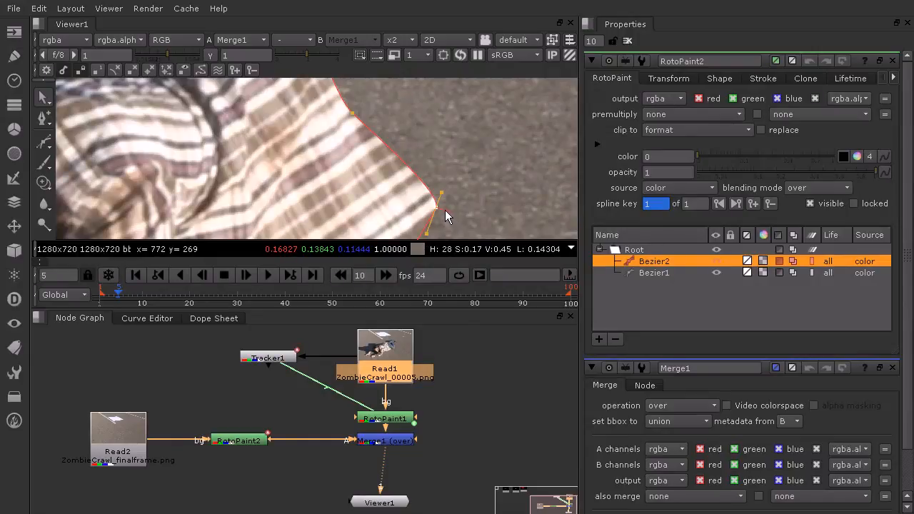
pyautogui.moveTo(445, 210); pyautogui.dragTo(439, 216)
pyautogui.click(453, 212)
pyautogui.click(356, 114)
pyautogui.moveTo(357, 112); pyautogui.dragTo(367, 100)
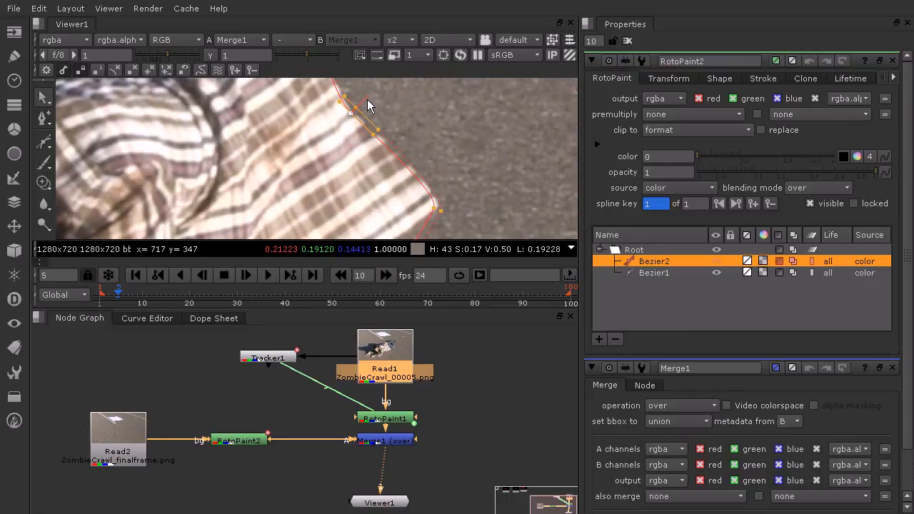
# - Add a narrow feather to the second Bezier's points on the upper back, the top of the waist and the shirt–shadow junction
pyautogui.moveTo(366, 99); pyautogui.dragTo(432, 191, button='middle')
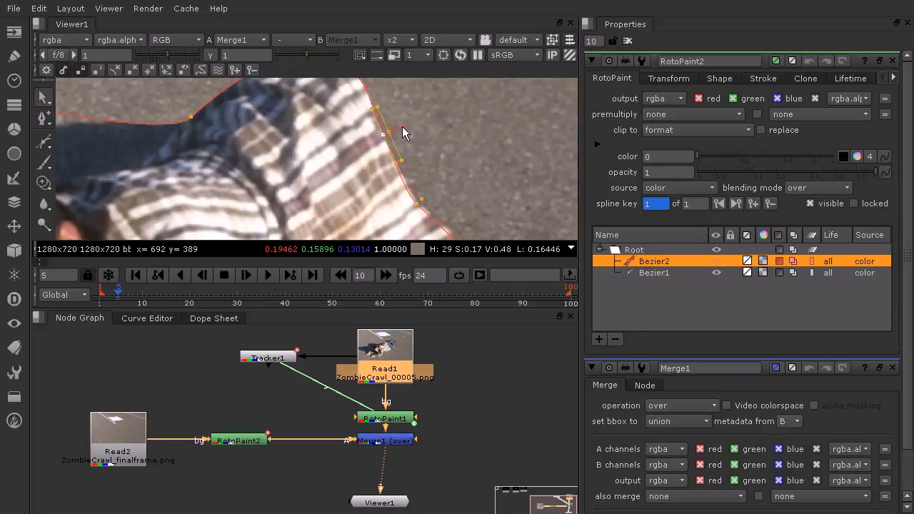
pyautogui.moveTo(403, 122); pyautogui.dragTo(433, 193, button='middle')
pyautogui.click(386, 148)
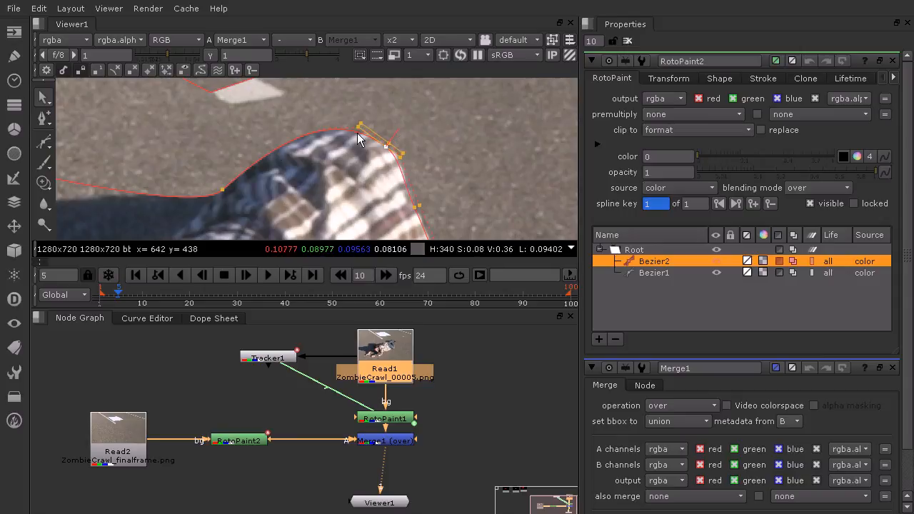
pyautogui.click(223, 189)
pyautogui.moveTo(214, 178); pyautogui.dragTo(209, 172)
pyautogui.click(436, 132)
pyautogui.scroll(-6, 461, 150)
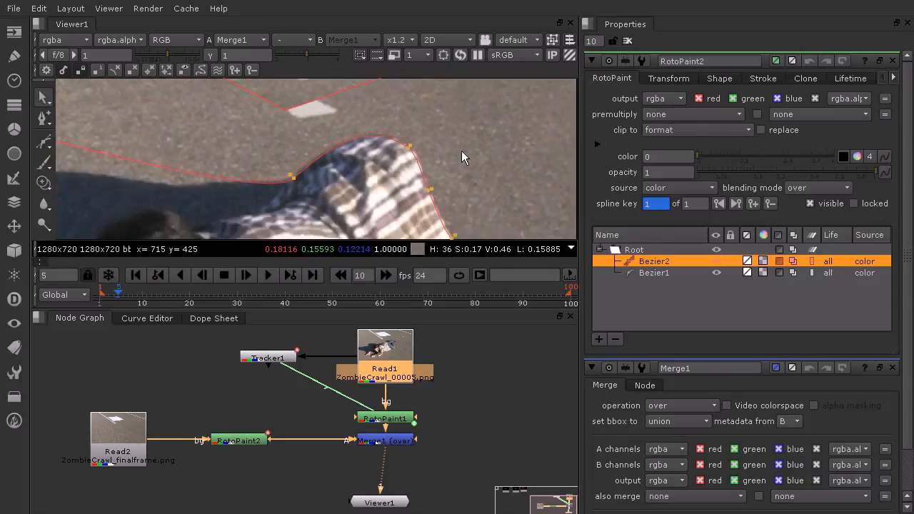
pyautogui.moveTo(502, 157); pyautogui.dragTo(362, 112, button='middle')
pyautogui.scroll(-1, 361, 112)
pyautogui.moveTo(389, 147); pyautogui.dragTo(445, 164, button='middle')
pyautogui.scroll(-5, 498, 129)
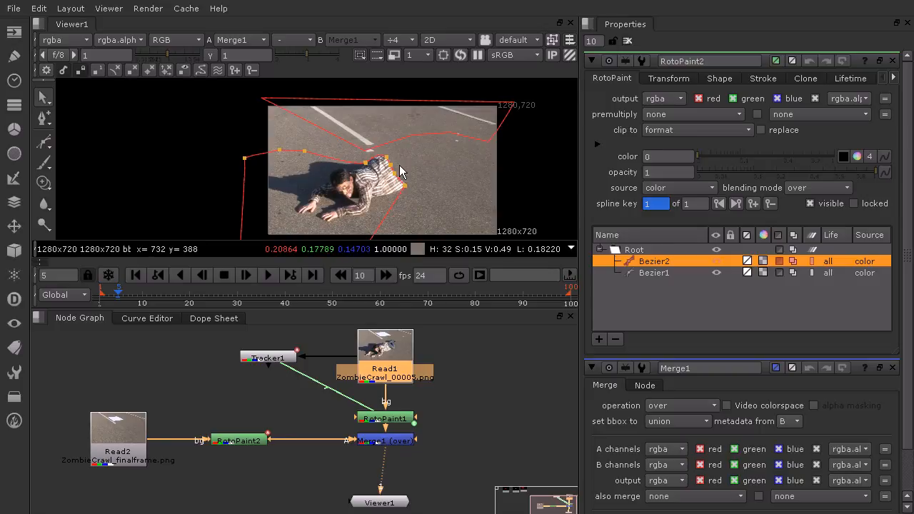
# - At frame 1, reposition Bezier2's points at the shirt–shadow junction and the top of the waist to match the shirt
pyautogui.moveTo(117, 294); pyautogui.dragTo(100, 294)
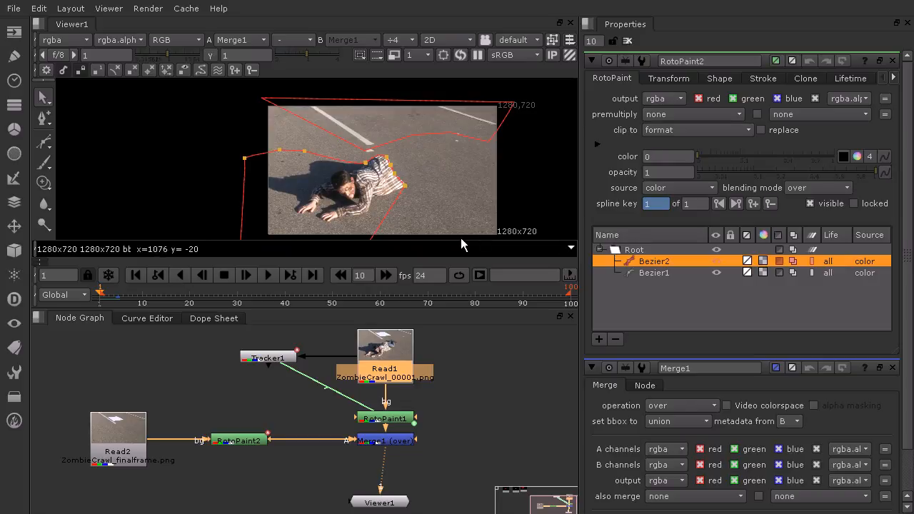
pyautogui.click(533, 201)
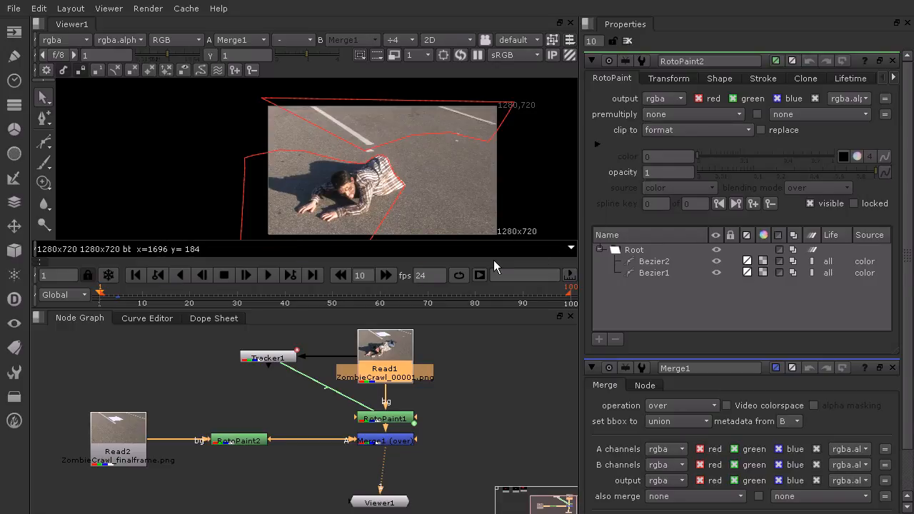
pyautogui.scroll(2, 450, 162)
pyautogui.scroll(1, 367, 175)
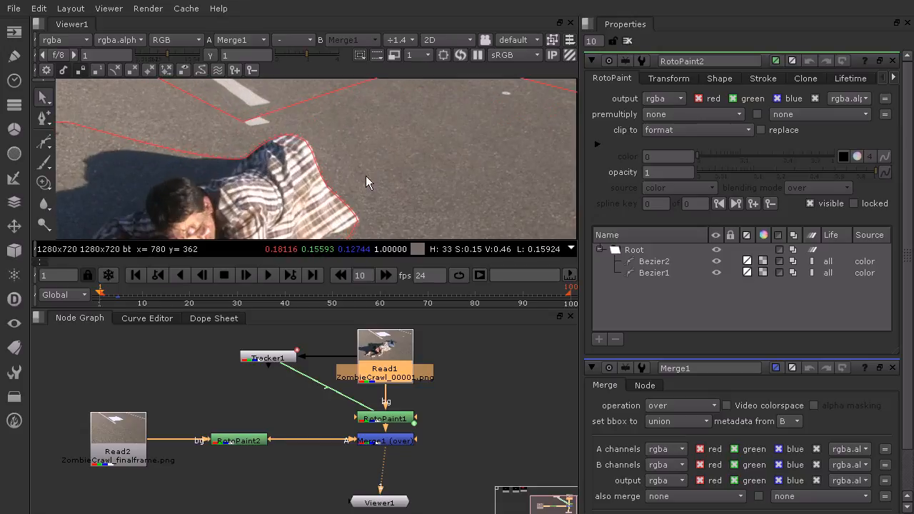
pyautogui.click(655, 261)
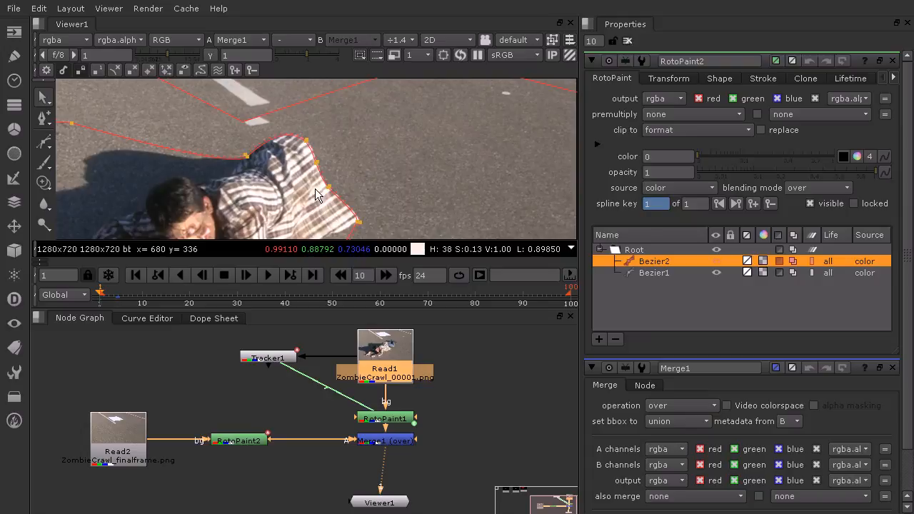
pyautogui.scroll(2, 315, 189)
pyautogui.moveTo(348, 148); pyautogui.dragTo(336, 199, button='middle')
pyautogui.moveTo(327, 113); pyautogui.dragTo(145, 224)
pyautogui.moveTo(242, 147); pyautogui.dragTo(252, 130)
pyautogui.click(438, 153)
pyautogui.moveTo(309, 120); pyautogui.dragTo(282, 145)
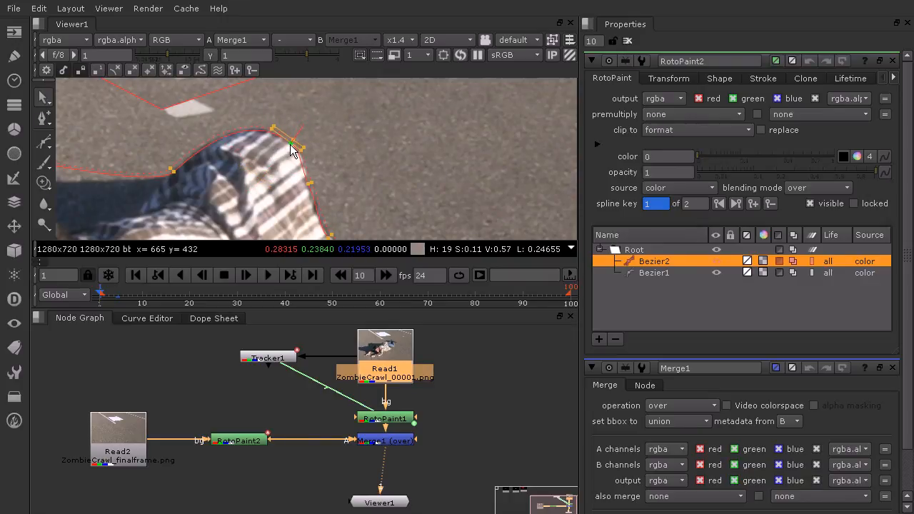
# - At frame 1, fit Bezier2's points along the shirt's back edge and at the hem tip to the shirt
pyautogui.moveTo(379, 156); pyautogui.dragTo(322, 110, button='middle')
pyautogui.moveTo(304, 112); pyautogui.dragTo(274, 136)
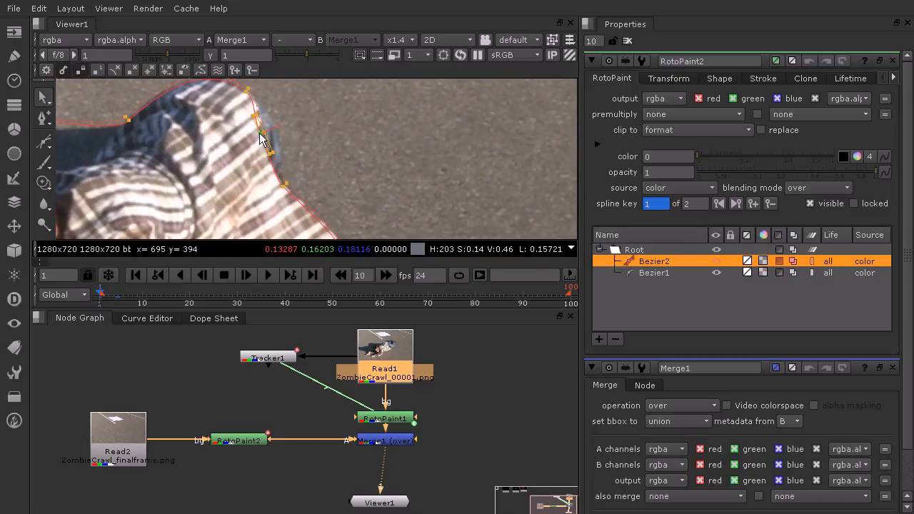
pyautogui.moveTo(282, 188)
pyautogui.mouseDown()
pyautogui.moveTo(293, 177)
pyautogui.moveTo(282, 189)
pyautogui.mouseUp()
pyautogui.moveTo(389, 198); pyautogui.dragTo(363, 119, button='middle')
pyautogui.moveTo(363, 137); pyautogui.dragTo(322, 183)
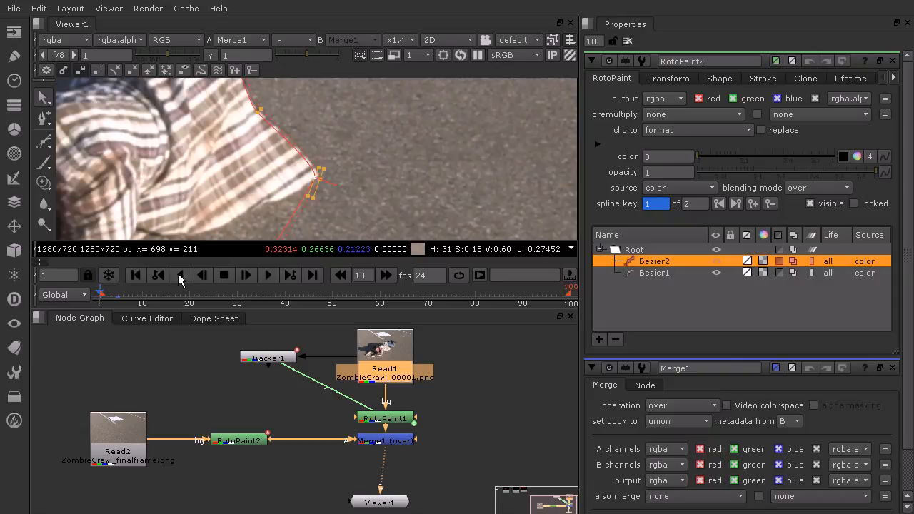
# - At frame 3, move Bezier2's points and tangents at the shirt–shadow junction and the top of the waist onto the shirt edge
pyautogui.scroll(-8, 328, 172)
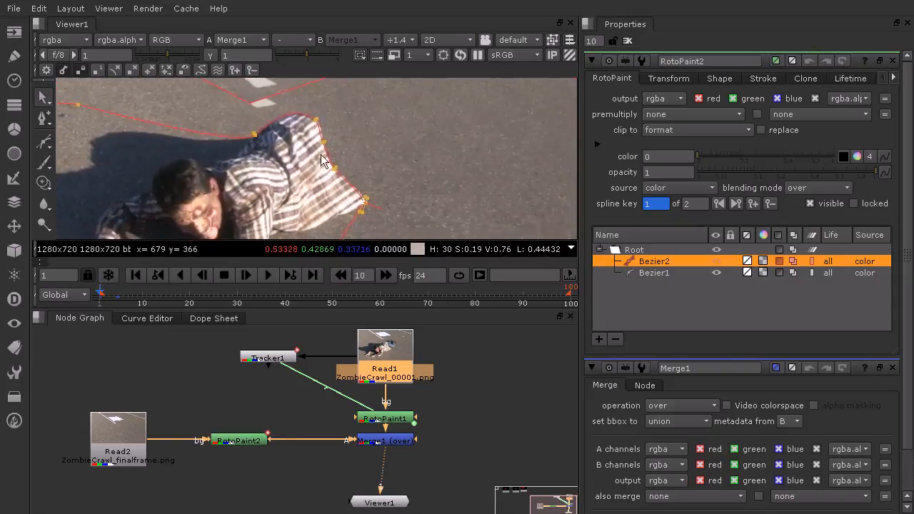
pyautogui.scroll(8, 325, 182)
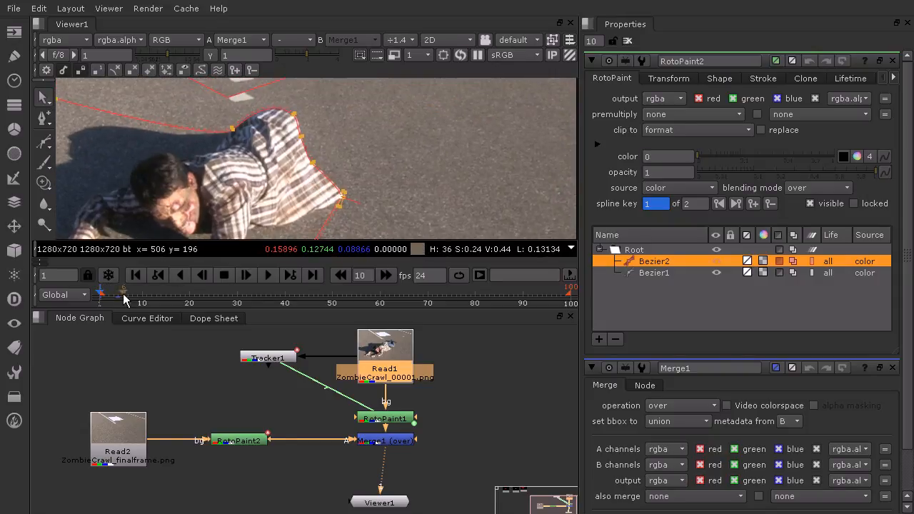
pyautogui.click(103, 299)
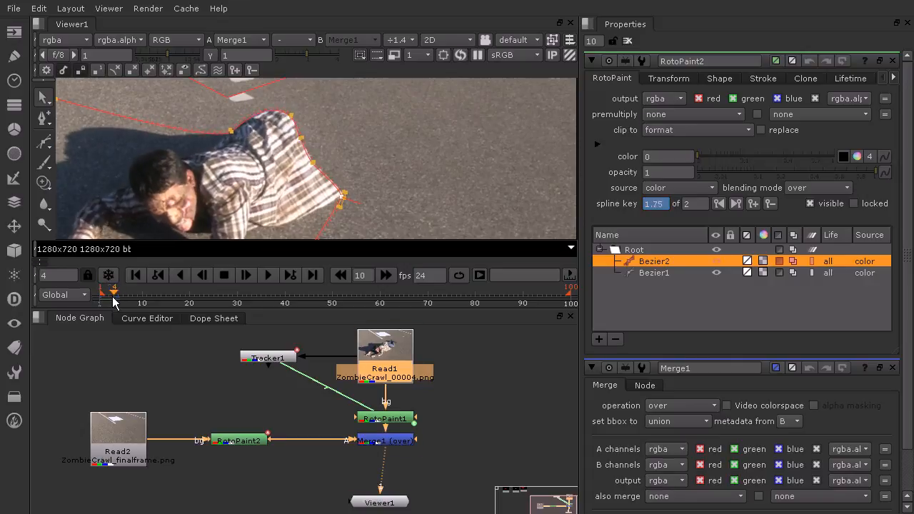
pyautogui.click(109, 300)
pyautogui.scroll(2, 236, 117)
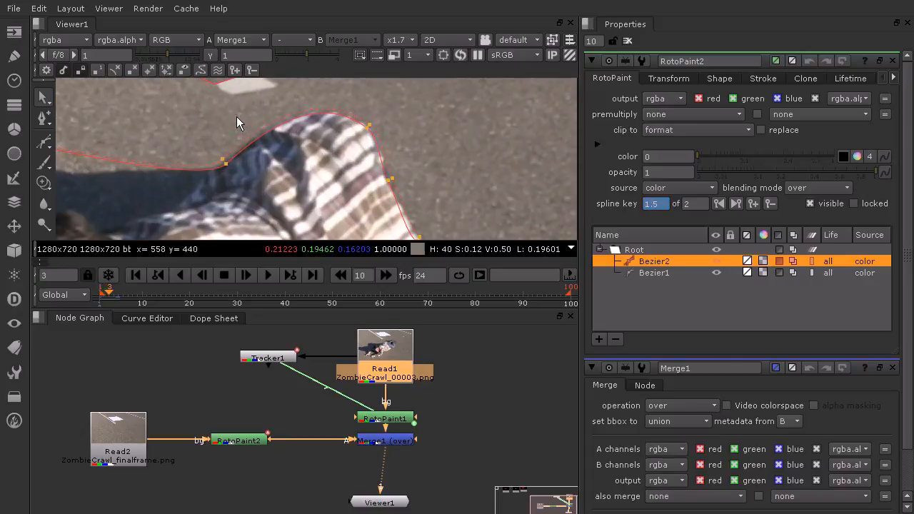
pyautogui.moveTo(194, 138); pyautogui.dragTo(221, 166)
pyautogui.hotkey('ctrl', 'z')
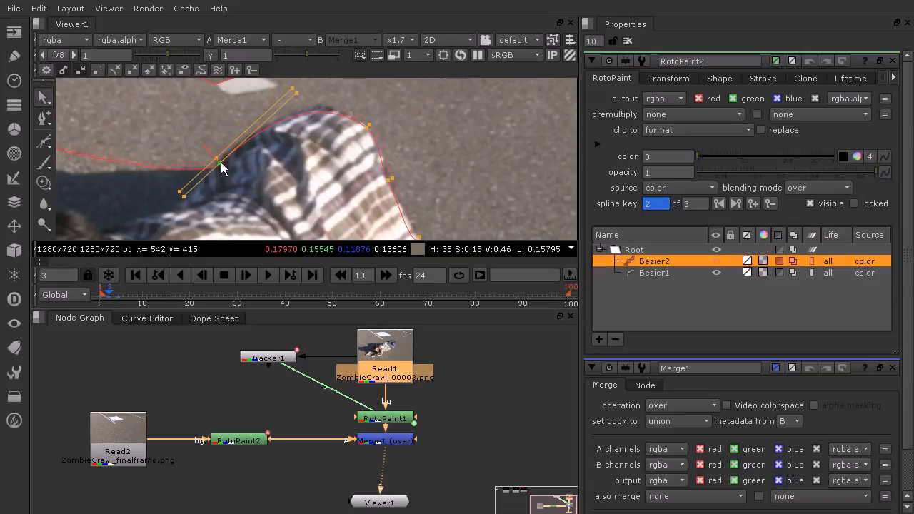
pyautogui.moveTo(397, 103); pyautogui.dragTo(319, 102)
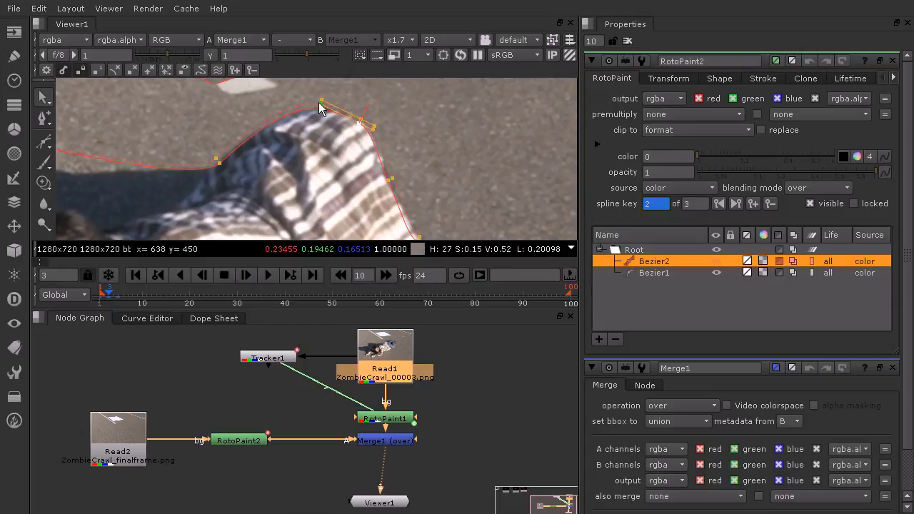
# - At frame 3, align Bezier2's back-edge and hem-tip points with the shirt's contour
pyautogui.moveTo(402, 163); pyautogui.dragTo(381, 180)
pyautogui.moveTo(450, 201); pyautogui.dragTo(362, 151, button='middle')
pyautogui.moveTo(375, 156); pyautogui.dragTo(337, 187)
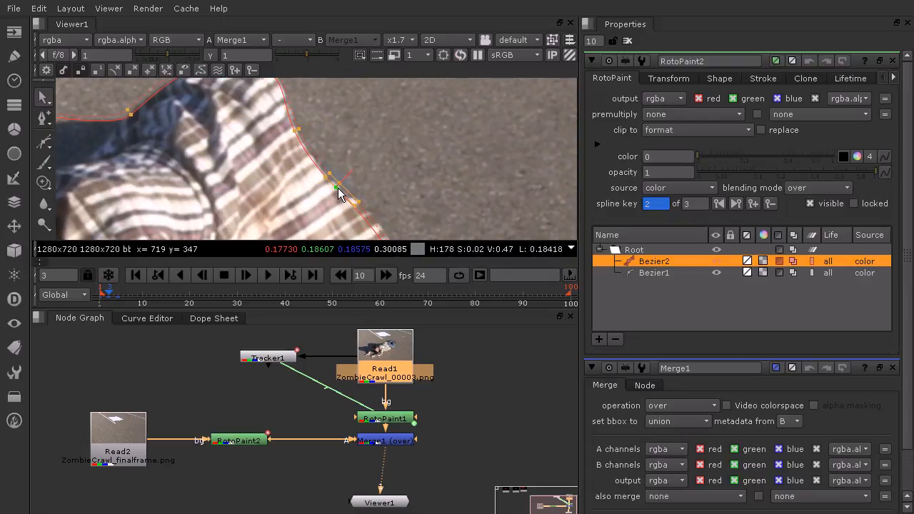
pyautogui.moveTo(447, 218); pyautogui.dragTo(354, 140, button='middle')
pyautogui.moveTo(350, 169); pyautogui.dragTo(309, 183)
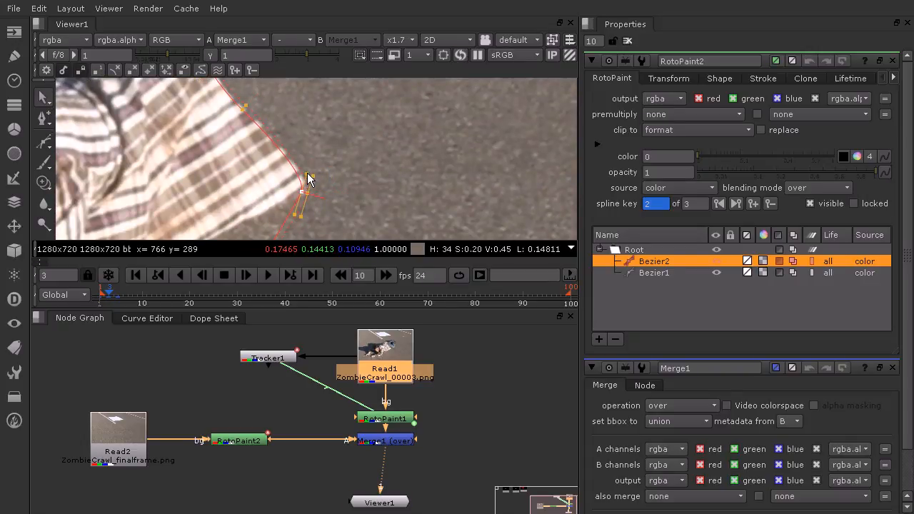
# - At frame 10, move Bezier2's hem-tip and back-edge points onto the shirt so the dark jeans area is excluded
pyautogui.scroll(-4, 390, 171)
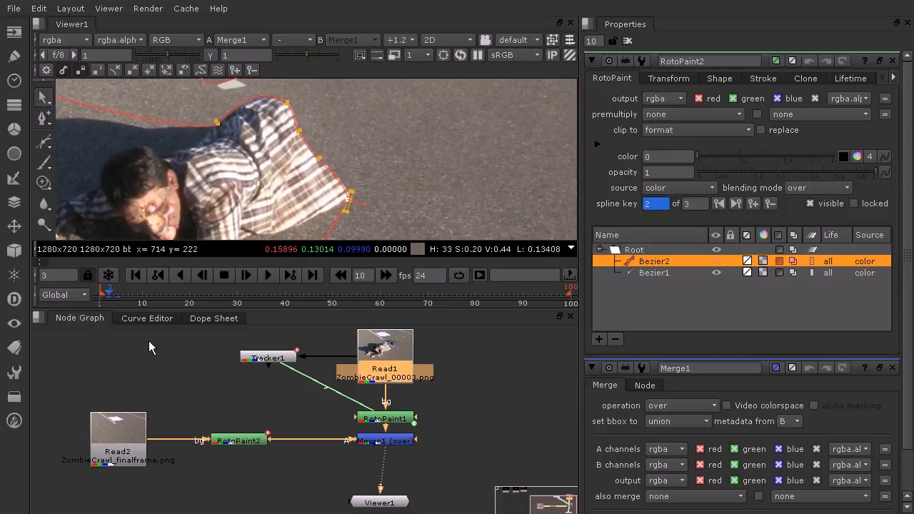
pyautogui.moveTo(108, 297); pyautogui.dragTo(140, 304)
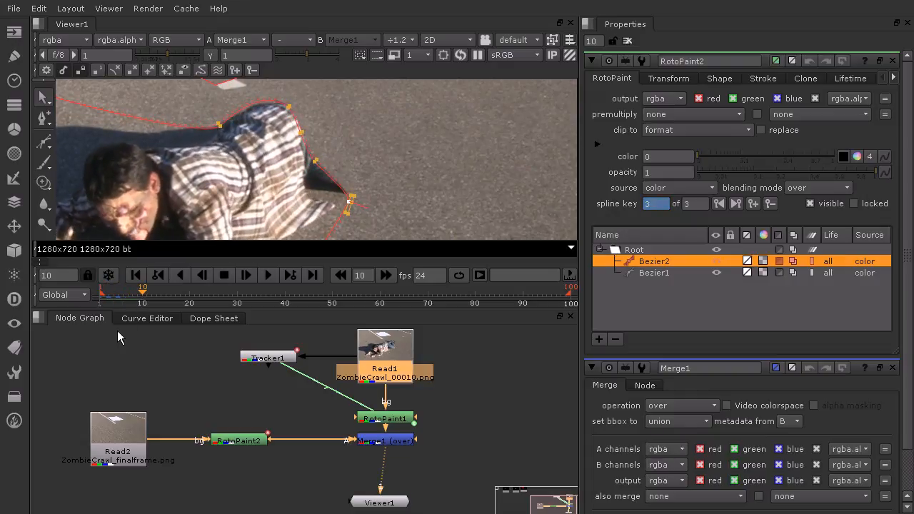
pyautogui.moveTo(351, 127); pyautogui.dragTo(304, 174)
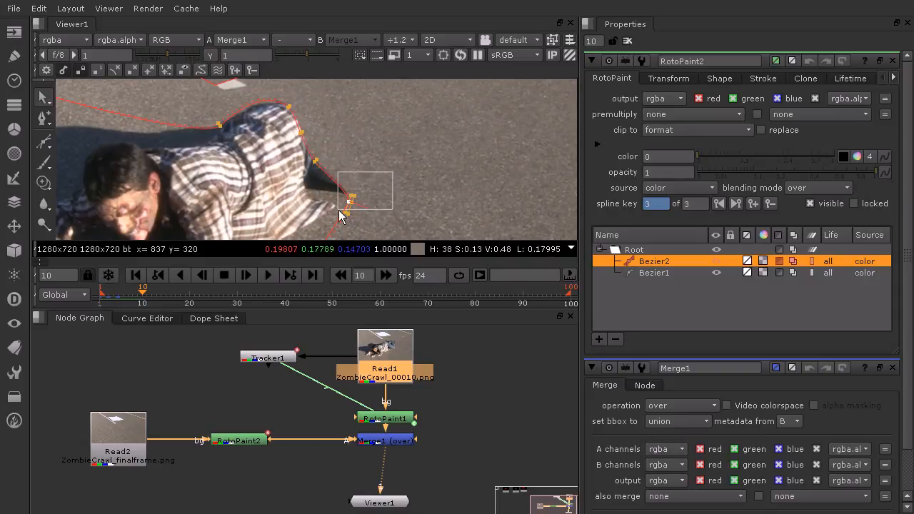
pyautogui.scroll(3, 340, 216)
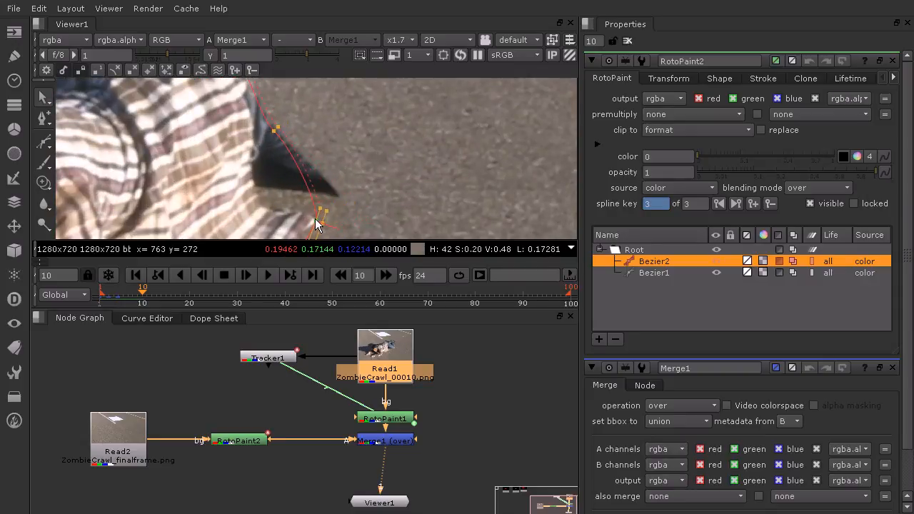
pyautogui.moveTo(315, 220); pyautogui.dragTo(314, 220)
pyautogui.moveTo(303, 111); pyautogui.dragTo(249, 170)
pyautogui.moveTo(275, 131); pyautogui.dragTo(255, 202)
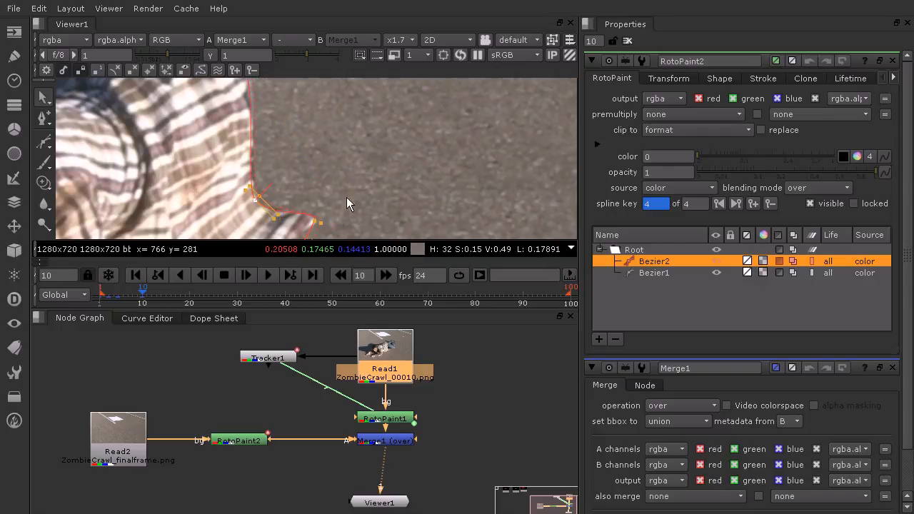
# - At frame 10, reposition Bezier2's points at the top of the waist and the shirt–shadow junction to fit the shirt
pyautogui.moveTo(315, 124); pyautogui.dragTo(368, 192, button='middle')
pyautogui.moveTo(314, 105); pyautogui.dragTo(355, 138, button='middle')
pyautogui.click(328, 158)
pyautogui.moveTo(326, 160); pyautogui.dragTo(326, 164)
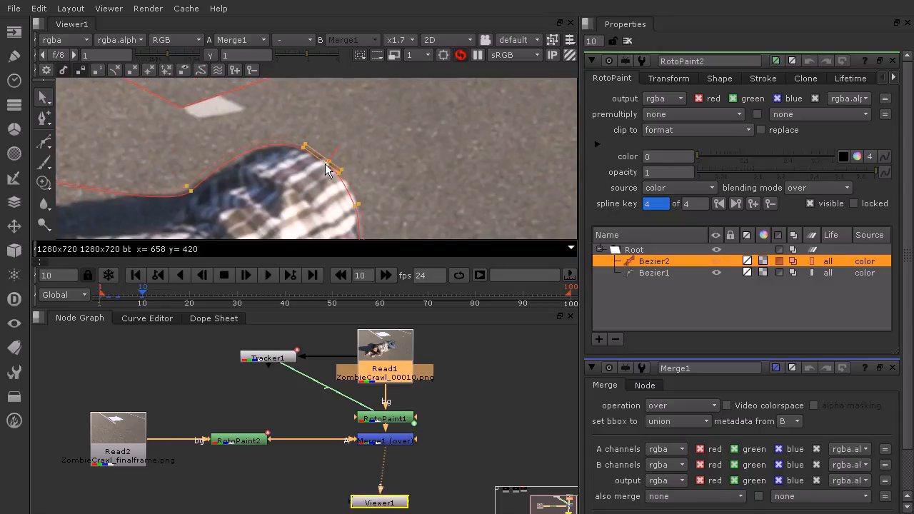
pyautogui.moveTo(165, 159); pyautogui.dragTo(201, 193)
pyautogui.moveTo(269, 122); pyautogui.dragTo(269, 129)
pyautogui.moveTo(380, 157); pyautogui.dragTo(356, 97, button='middle')
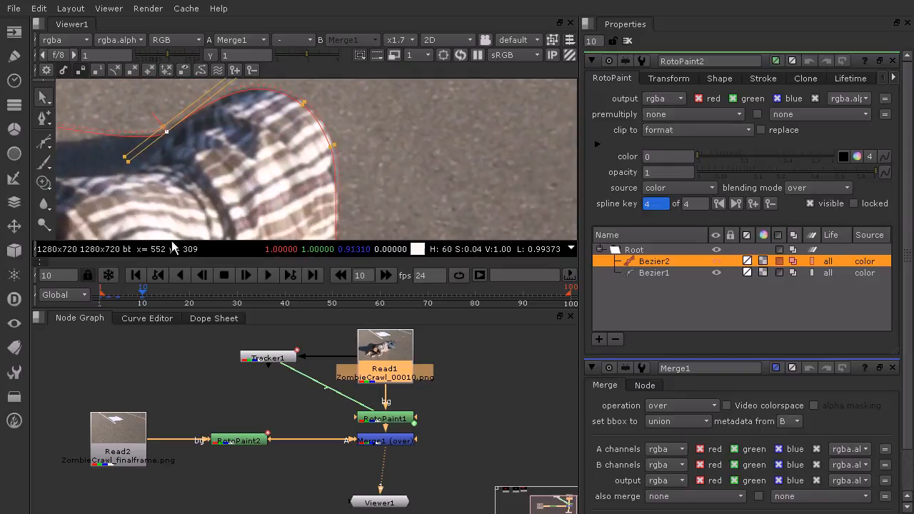
# - At frame 20, move Bezier2's points along the top of the waist and upper back edge onto the shirt's contour
pyautogui.moveTo(103, 296); pyautogui.dragTo(205, 309)
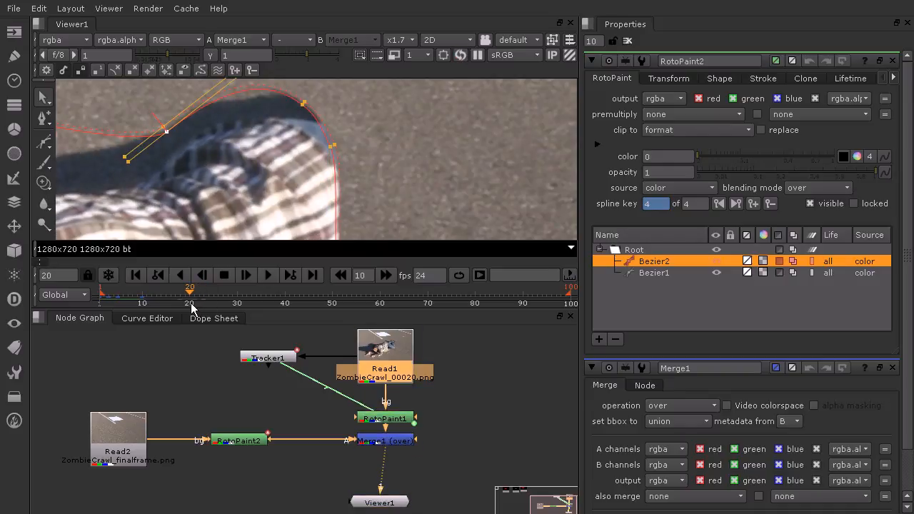
pyautogui.scroll(-5, 448, 150)
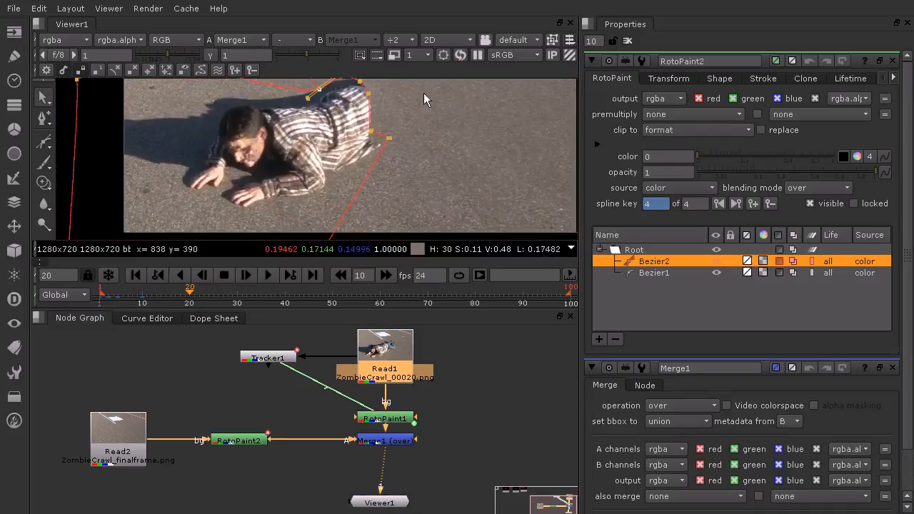
pyautogui.moveTo(423, 93); pyautogui.dragTo(422, 132, button='middle')
pyautogui.moveTo(439, 97); pyautogui.dragTo(282, 222)
pyautogui.scroll(3, 370, 161)
pyautogui.moveTo(370, 161); pyautogui.dragTo(373, 130)
pyautogui.moveTo(391, 92)
pyautogui.mouseDown()
pyautogui.moveTo(395, 104)
pyautogui.moveTo(401, 92)
pyautogui.moveTo(392, 106)
pyautogui.mouseUp()
pyautogui.click(432, 172)
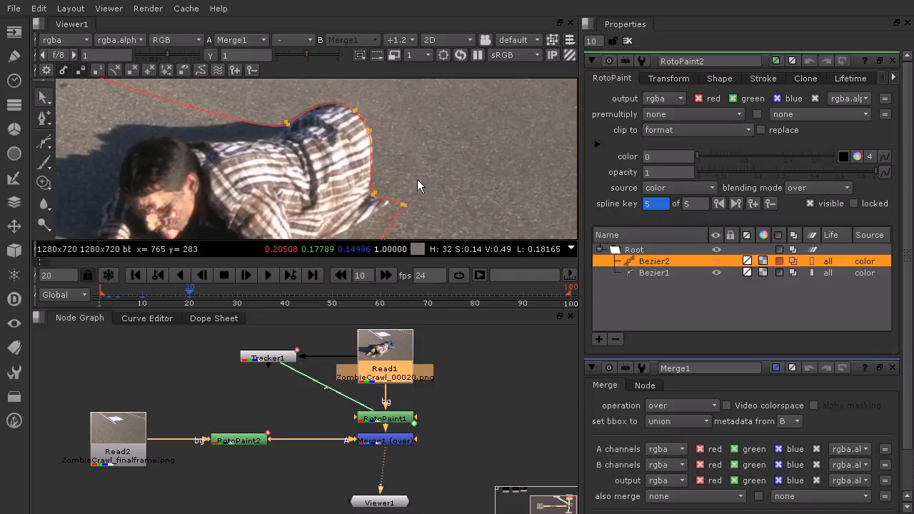
# - At frame 20, pull Bezier2's hem-tip and lower back-edge points in to the shirt's edge
pyautogui.scroll(3, 380, 195)
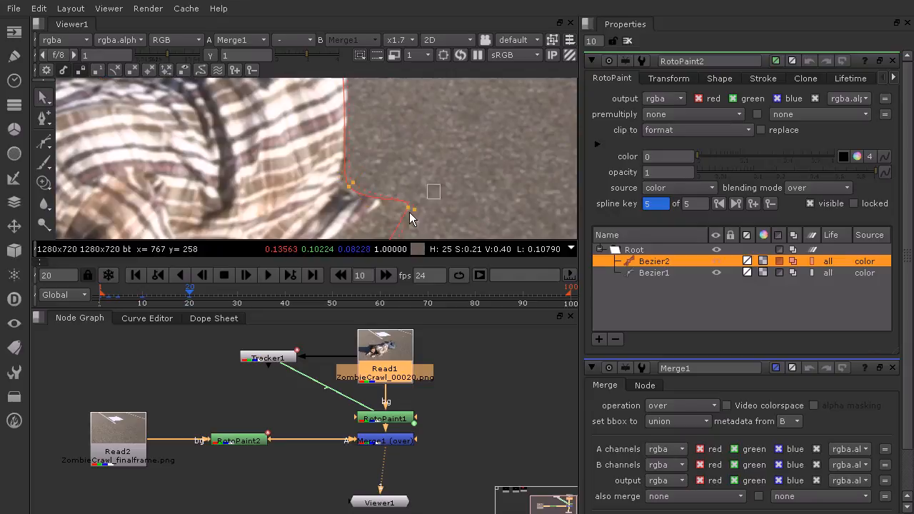
pyautogui.moveTo(404, 212); pyautogui.dragTo(375, 214)
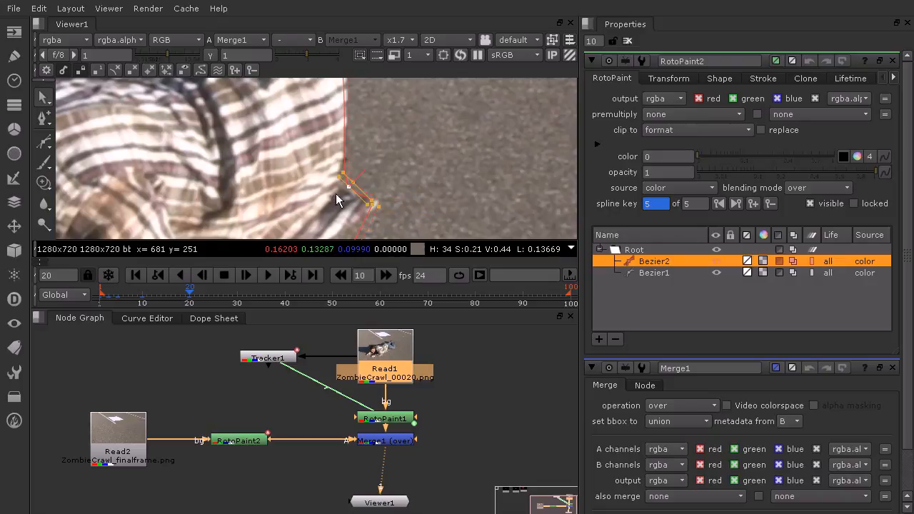
pyautogui.moveTo(347, 192); pyautogui.dragTo(342, 191)
pyautogui.scroll(-5, 404, 140)
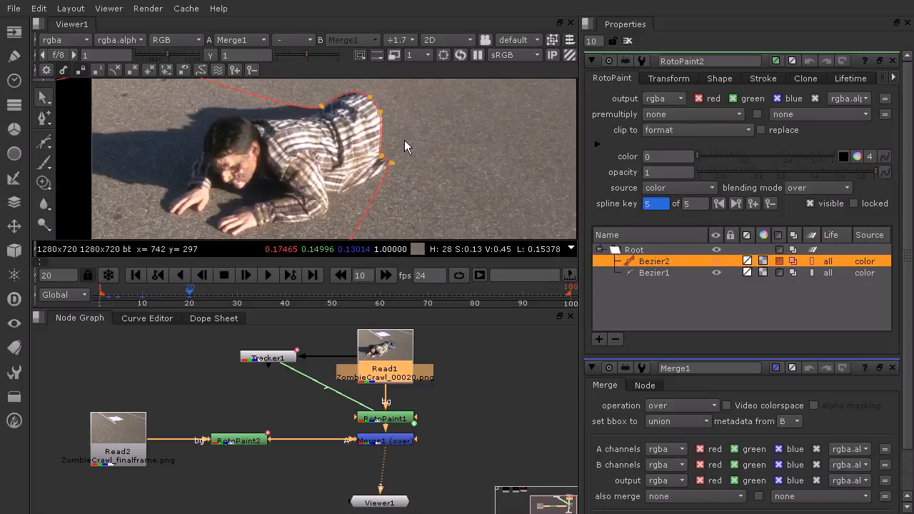
# - At frame 15, reposition Bezier2's hem-tip and lower back-edge points to follow the shirt's hem
pyautogui.click(169, 301)
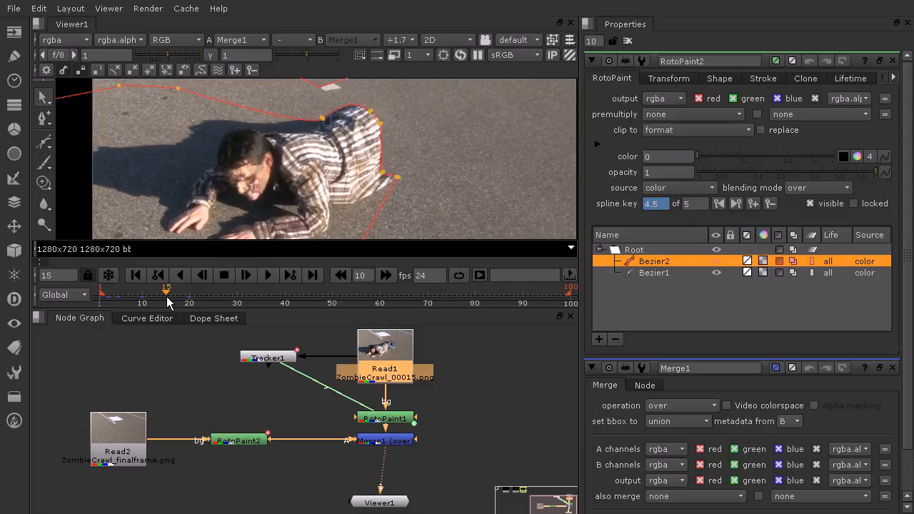
pyautogui.scroll(6, 403, 168)
pyautogui.moveTo(398, 171); pyautogui.dragTo(418, 127, button='middle')
pyautogui.moveTo(387, 147); pyautogui.dragTo(320, 212)
pyautogui.click(371, 185)
pyautogui.moveTo(373, 170); pyautogui.dragTo(370, 182)
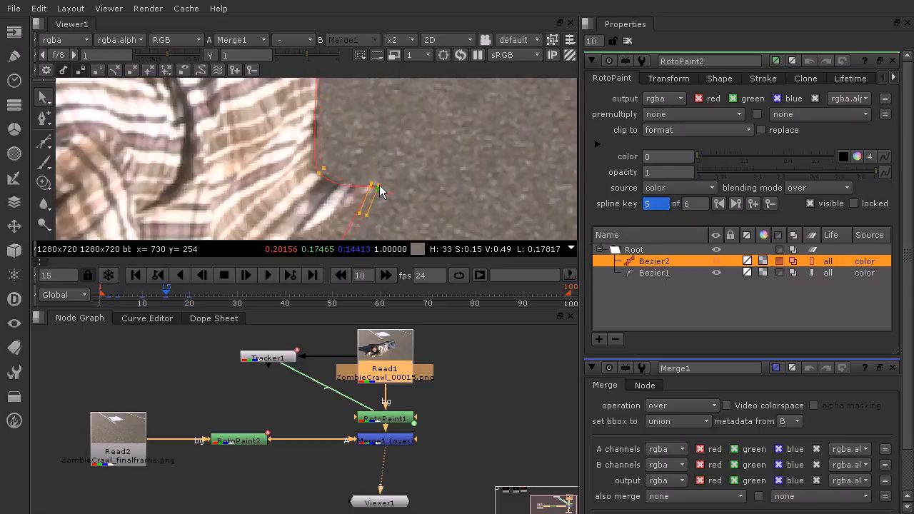
pyautogui.moveTo(348, 151); pyautogui.dragTo(313, 172)
# - At frame 15, tighten Bezier2's points around the top of the waist and upper back edge against the shirt
pyautogui.scroll(-2, 373, 132)
pyautogui.scroll(-1, 374, 132)
pyautogui.moveTo(373, 132); pyautogui.dragTo(376, 180, button='middle')
pyautogui.moveTo(368, 116); pyautogui.dragTo(401, 202, button='middle')
pyautogui.scroll(2, 376, 159)
pyautogui.scroll(5, 377, 160)
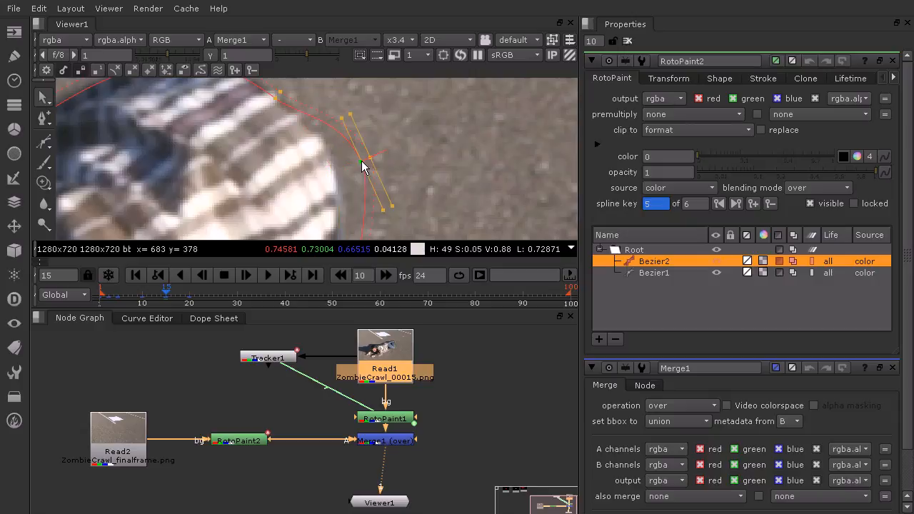
pyautogui.moveTo(326, 173); pyautogui.dragTo(324, 173)
pyautogui.moveTo(386, 140); pyautogui.dragTo(427, 197, button='middle')
pyautogui.moveTo(293, 166); pyautogui.dragTo(292, 168)
pyautogui.moveTo(322, 139); pyautogui.dragTo(315, 157)
pyautogui.scroll(-6, 421, 143)
pyautogui.moveTo(428, 152); pyautogui.dragTo(364, 156, button='middle')
pyautogui.scroll(-6, 363, 122)
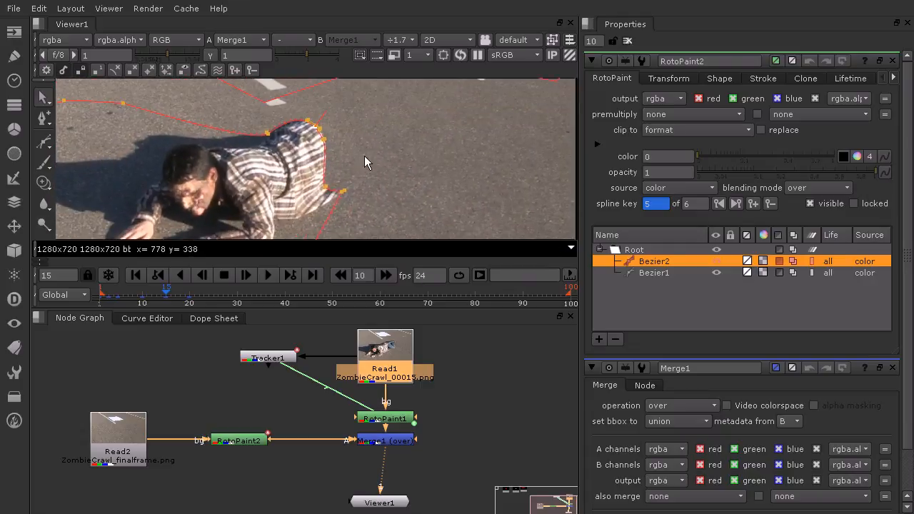
# - At frame 30, move Bezier2's top-of-waist and upper back-edge points onto the shirt so the jeans area is excluded
pyautogui.click(237, 300)
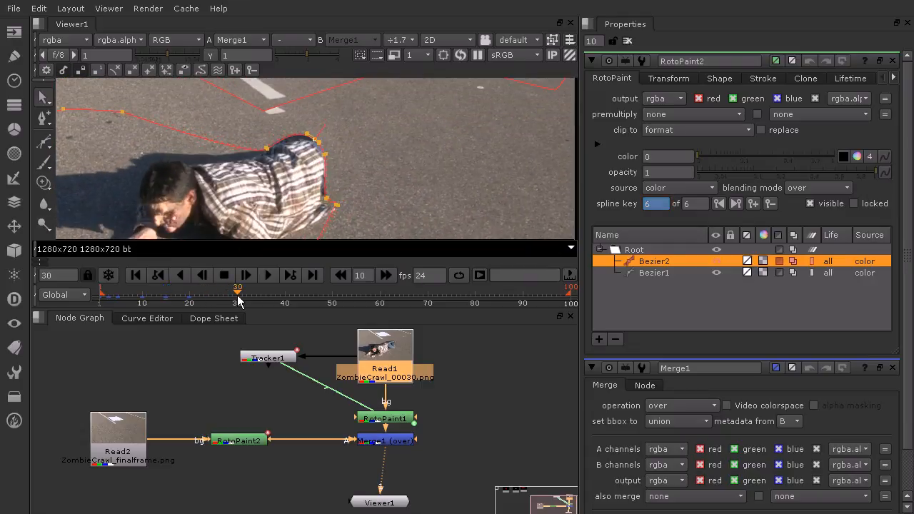
pyautogui.scroll(7, 342, 143)
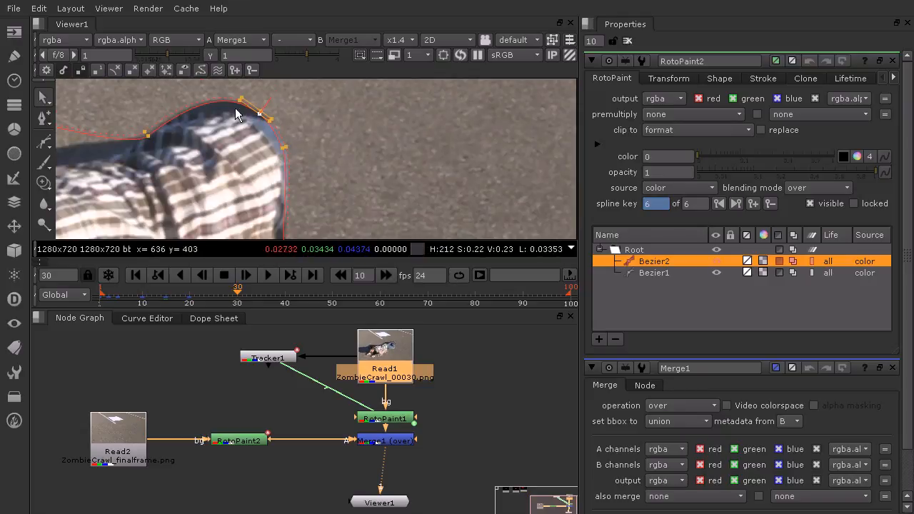
pyautogui.click(145, 132)
pyautogui.click(251, 127)
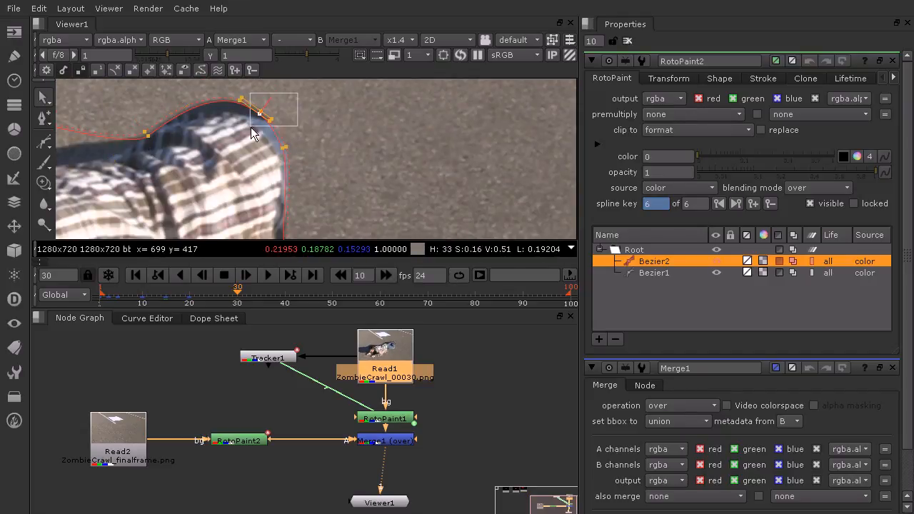
pyautogui.scroll(4, 249, 126)
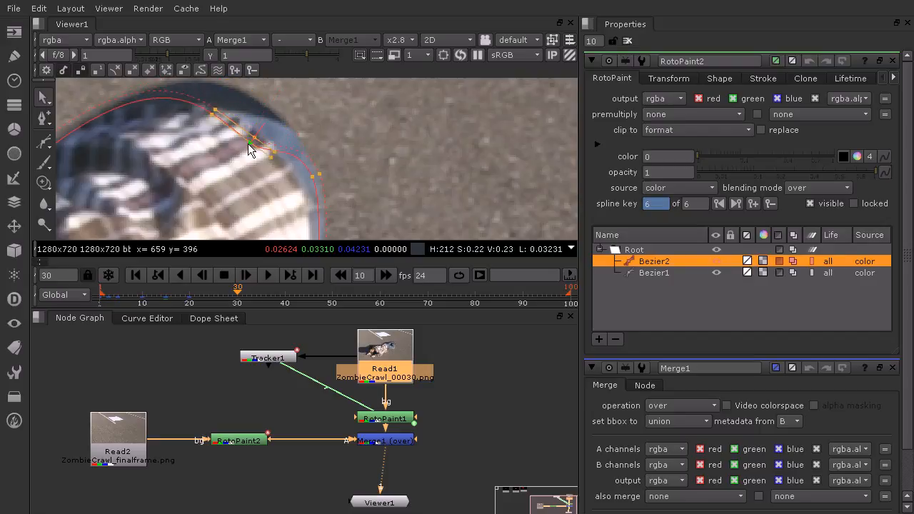
pyautogui.moveTo(254, 148); pyautogui.dragTo(305, 185)
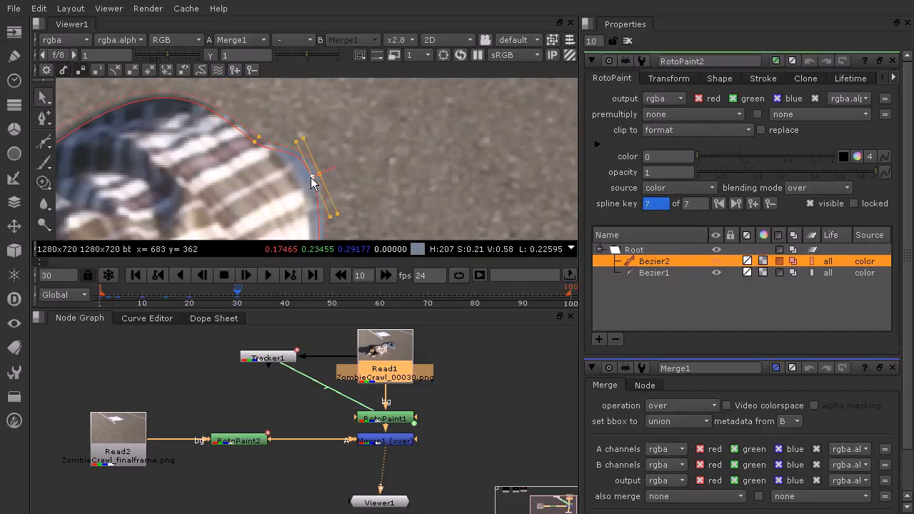
pyautogui.scroll(-4, 357, 142)
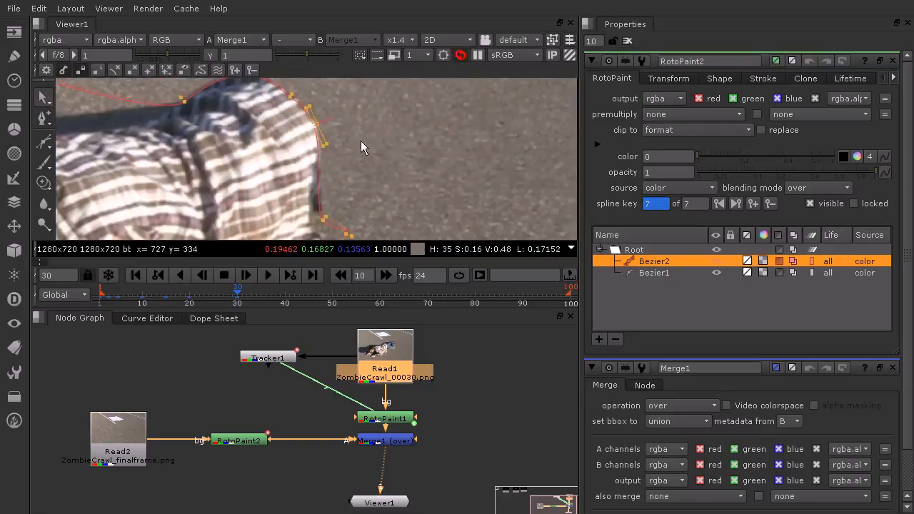
# - At frame 30, shift Bezier2's lower back-edge and hem-tip points together onto the shirt's hem
pyautogui.moveTo(403, 131); pyautogui.dragTo(292, 199)
pyautogui.scroll(5, 314, 175)
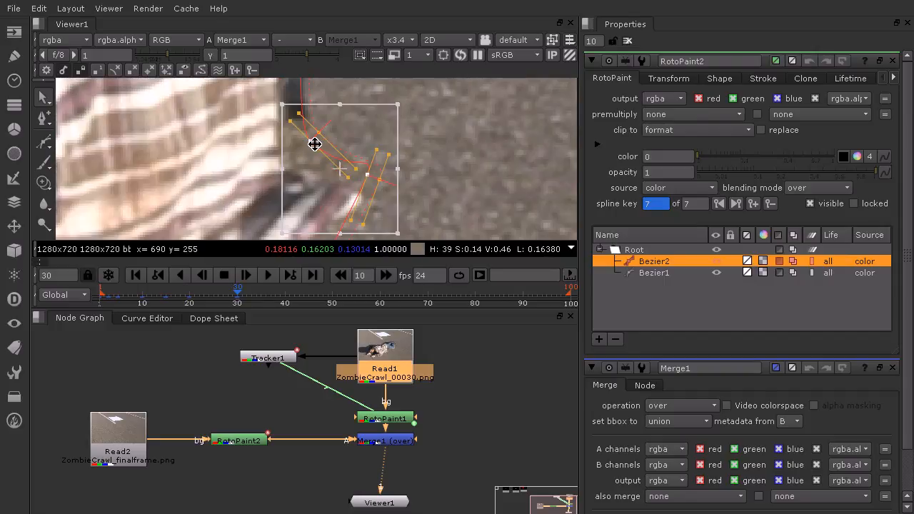
pyautogui.moveTo(314, 146); pyautogui.dragTo(281, 170)
pyautogui.click(467, 129)
pyautogui.scroll(-12, 466, 129)
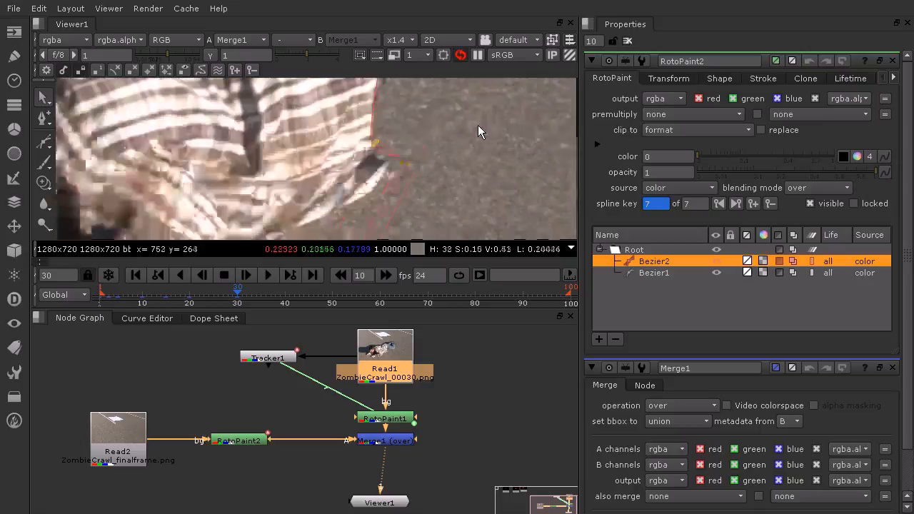
pyautogui.moveTo(406, 168); pyautogui.dragTo(379, 196, button='middle')
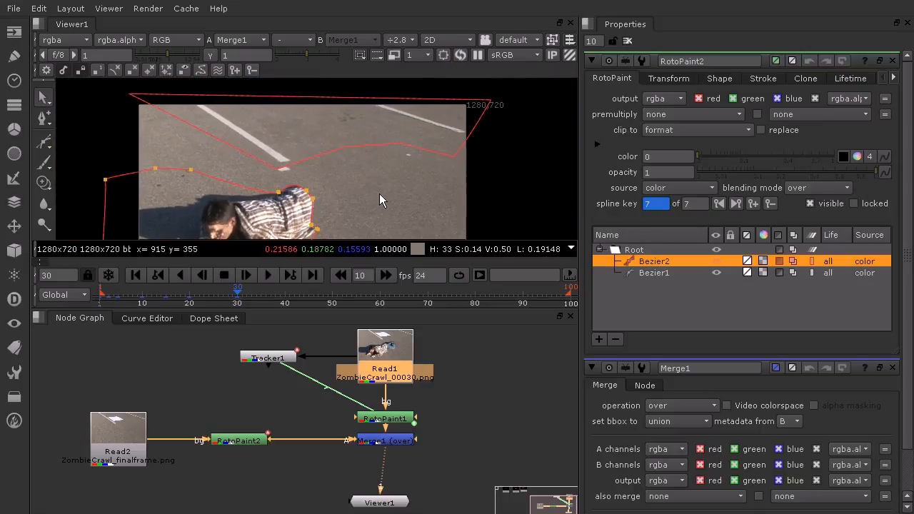
pyautogui.scroll(-3, 394, 151)
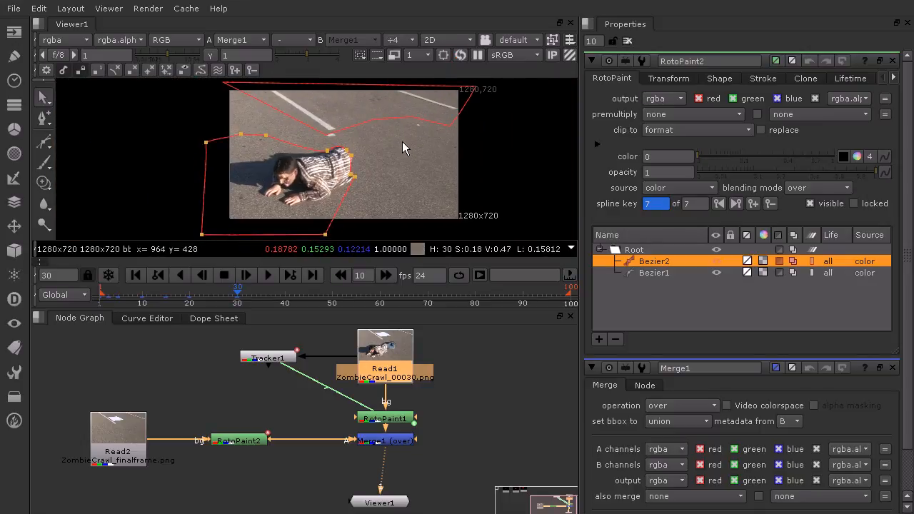